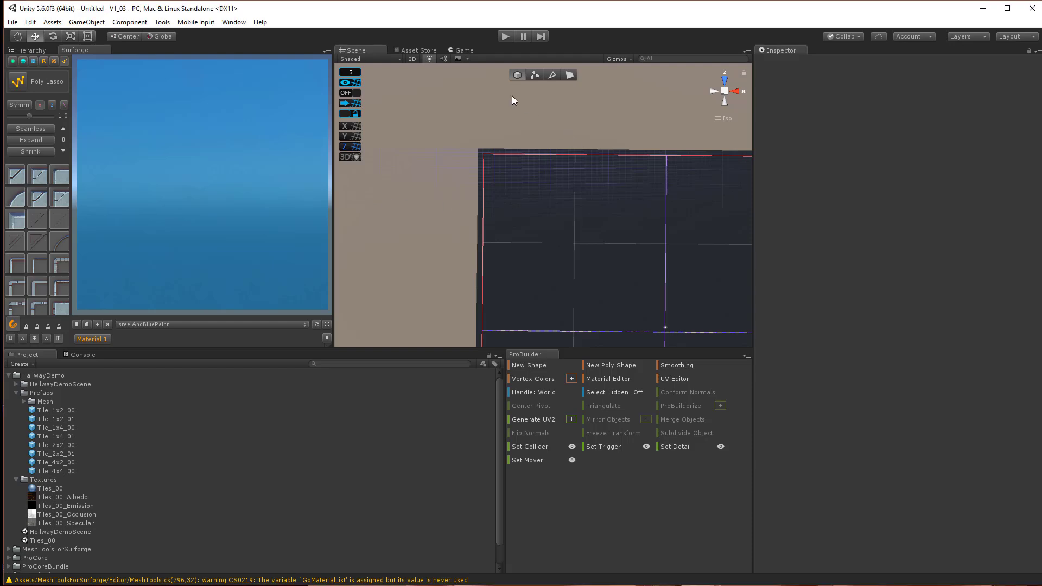
# - Place a panelA_01 detail mesh on the upper part of the canvas at about X -7.94, Z 23.6
pyautogui.moveTo(577, 114); pyautogui.dragTo(507, 114, button='middle')
pyautogui.scroll(-7, 577, 211)
pyautogui.moveTo(581, 200)
pyautogui.mouseDown(button='middle')
pyautogui.moveTo(584, 123)
pyautogui.moveTo(591, 194)
pyautogui.mouseUp(button='middle')
pyautogui.scroll(8, 582, 258)
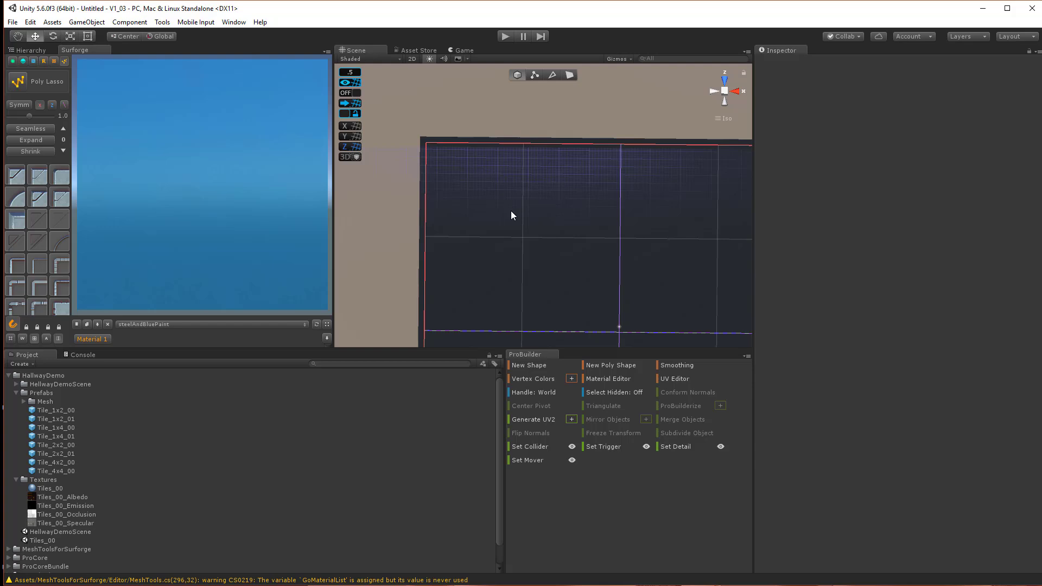
pyautogui.click(54, 62)
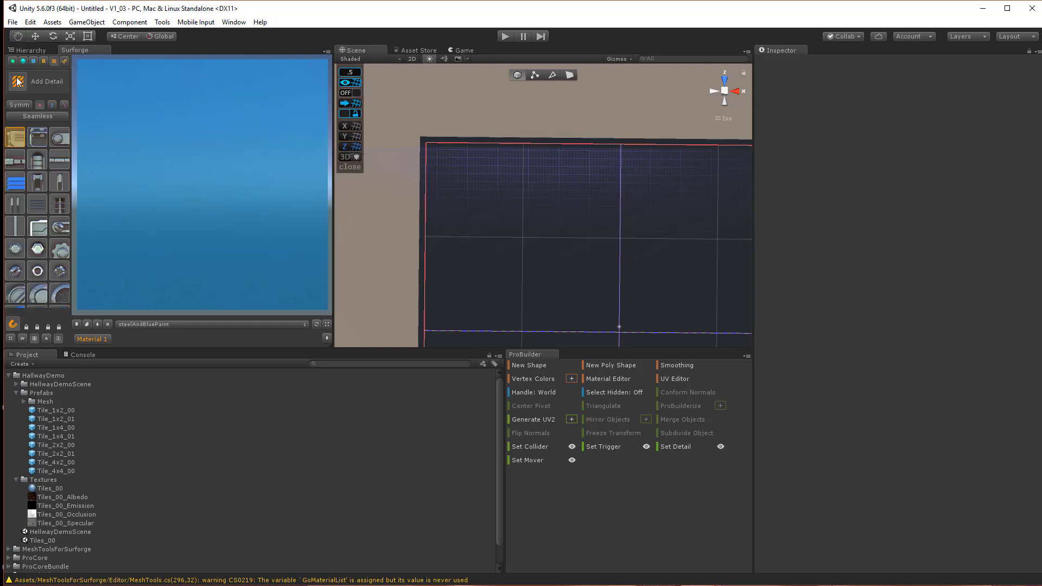
pyautogui.click(17, 139)
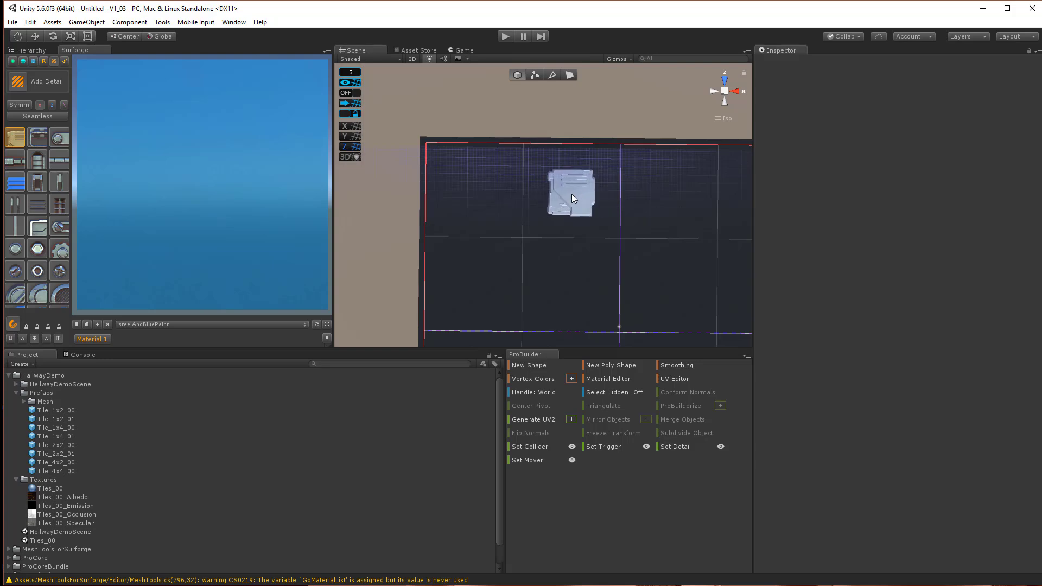
pyautogui.click(572, 194)
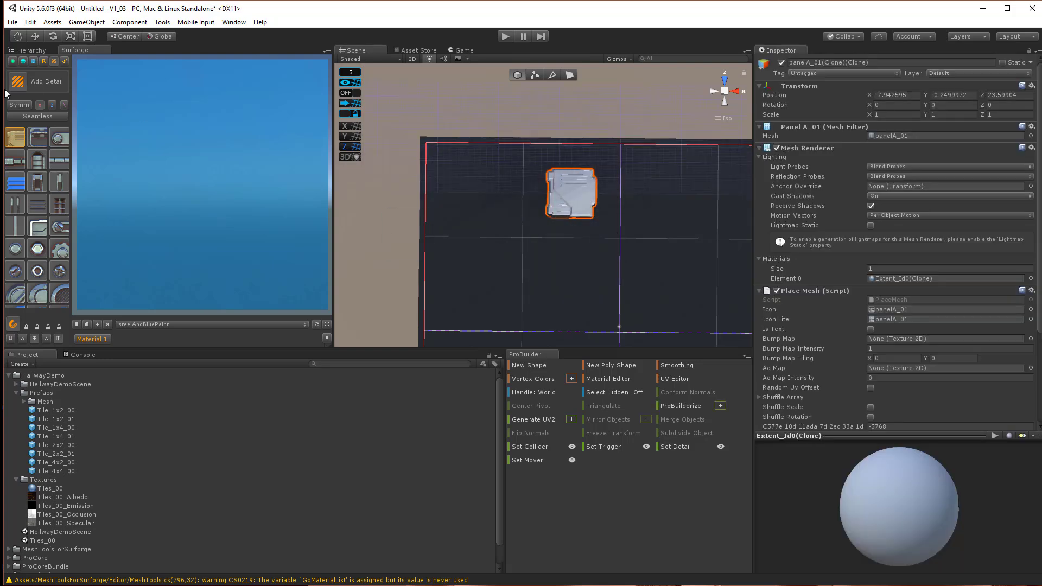
pyautogui.press('w')
pyautogui.scroll(4, 419, 193)
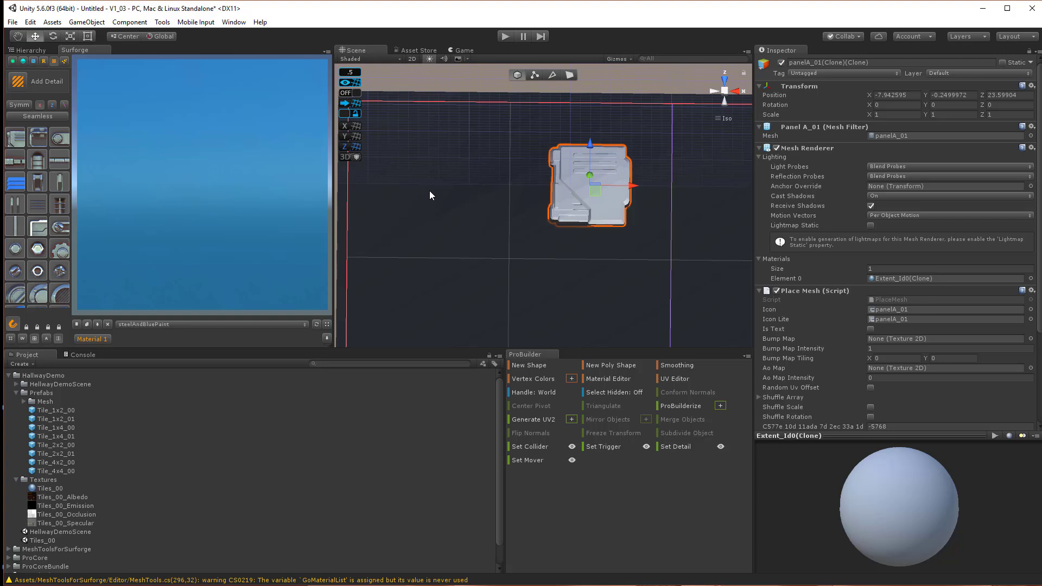
# - Build a ProBuilder cube in the canvas's empty corner and stretch its faces into a slab about 9.1 by 10.1 units
pyautogui.moveTo(611, 182); pyautogui.dragTo(724, 233, button='middle')
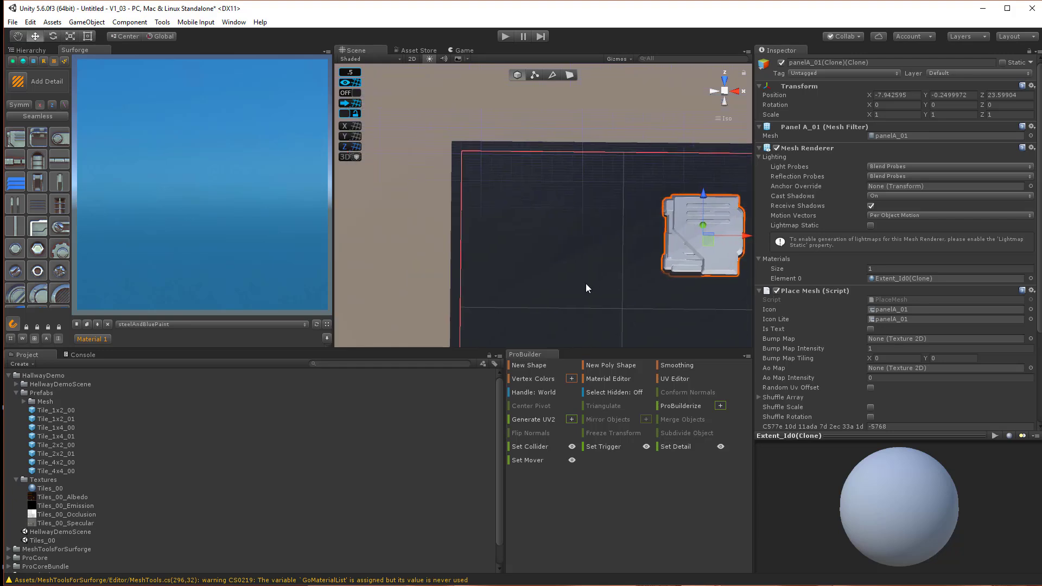
pyautogui.scroll(6, 582, 285)
pyautogui.moveTo(628, 174); pyautogui.dragTo(610, 141, button='middle')
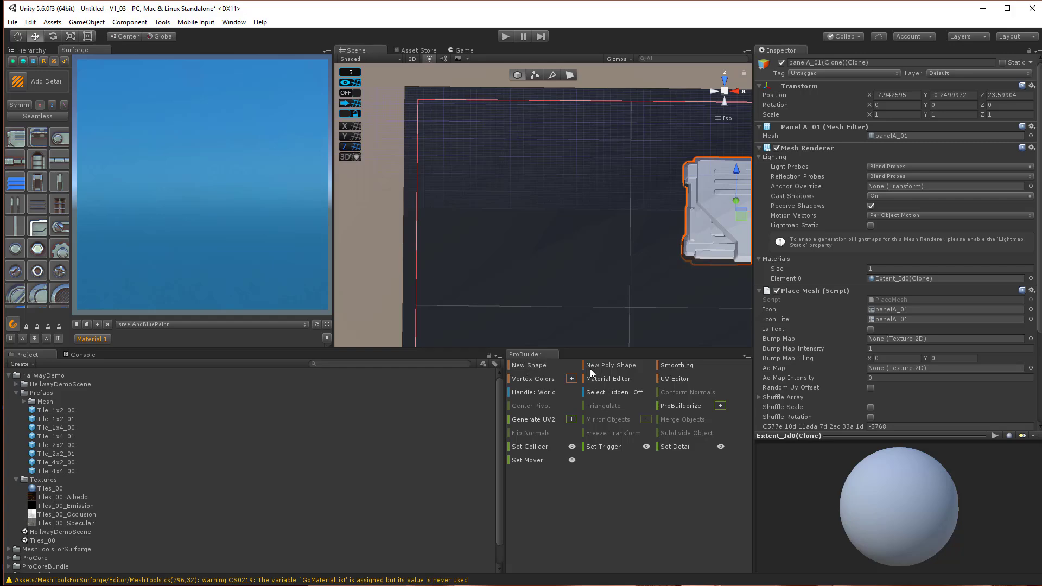
pyautogui.click(533, 367)
pyautogui.click(320, 387)
pyautogui.click(571, 180)
pyautogui.moveTo(576, 185); pyautogui.dragTo(673, 261)
pyautogui.keyDown('alt'); pyautogui.moveTo(673, 261); pyautogui.dragTo(412, 228); pyautogui.keyUp('alt')
pyautogui.keyDown('alt'); pyautogui.moveTo(412, 228); pyautogui.dragTo(478, 245); pyautogui.keyUp('alt')
pyautogui.click(568, 142)
pyautogui.moveTo(569, 138); pyautogui.dragTo(569, 128)
# - Add a small cube about 1.44 units on each side at the slab's edge and select its faces
pyautogui.keyDown('alt'); pyautogui.moveTo(597, 157); pyautogui.dragTo(445, 248); pyautogui.keyUp('alt')
pyautogui.click(418, 272)
pyautogui.keyDown('alt'); pyautogui.moveTo(467, 217); pyautogui.dragTo(537, 173); pyautogui.keyUp('alt')
pyautogui.click(401, 312)
pyautogui.moveTo(451, 200); pyautogui.dragTo(546, 304)
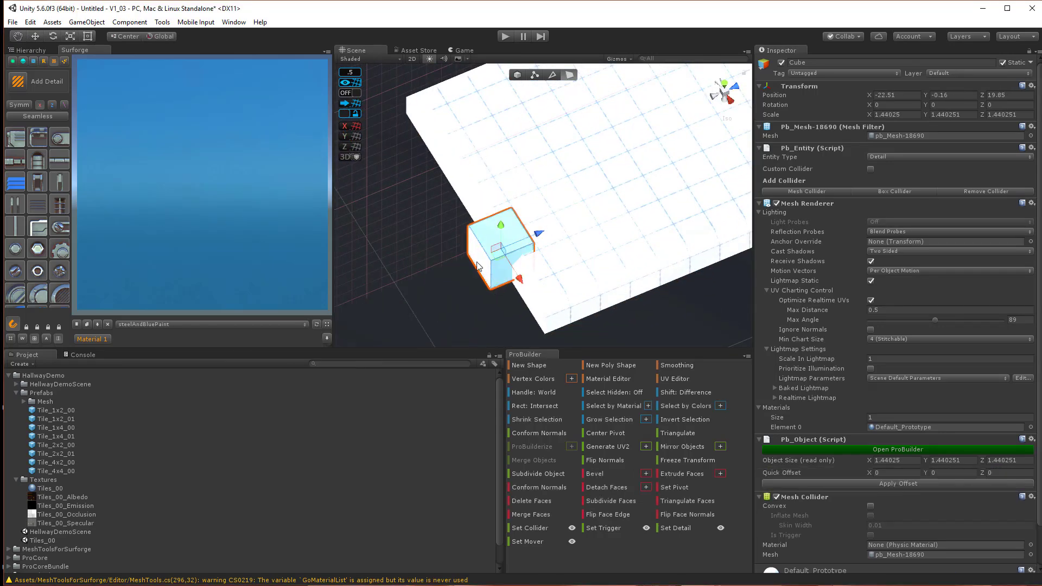
# - Bevel the small cube with a distance of 0.0728
pyautogui.keyDown('alt'); pyautogui.moveTo(511, 228); pyautogui.dragTo(646, 212); pyautogui.keyUp('alt')
pyautogui.click(647, 473)
pyautogui.click(197, 288)
# - Duplicate the bevelled cube and space the two blocks apart along the same edge of the slab
pyautogui.keyDown('alt'); pyautogui.moveTo(597, 179); pyautogui.dragTo(543, 233); pyautogui.keyUp('alt')
pyautogui.press('g')
pyautogui.moveTo(636, 293)
pyautogui.mouseDown()
pyautogui.moveTo(449, 265)
pyautogui.moveTo(646, 294)
pyautogui.mouseUp()
pyautogui.hotkey('ctrl', 'd')
pyautogui.keyDown('alt'); pyautogui.moveTo(543, 228); pyautogui.dragTo(580, 157); pyautogui.keyUp('alt')
pyautogui.scroll(-4, 643, 275)
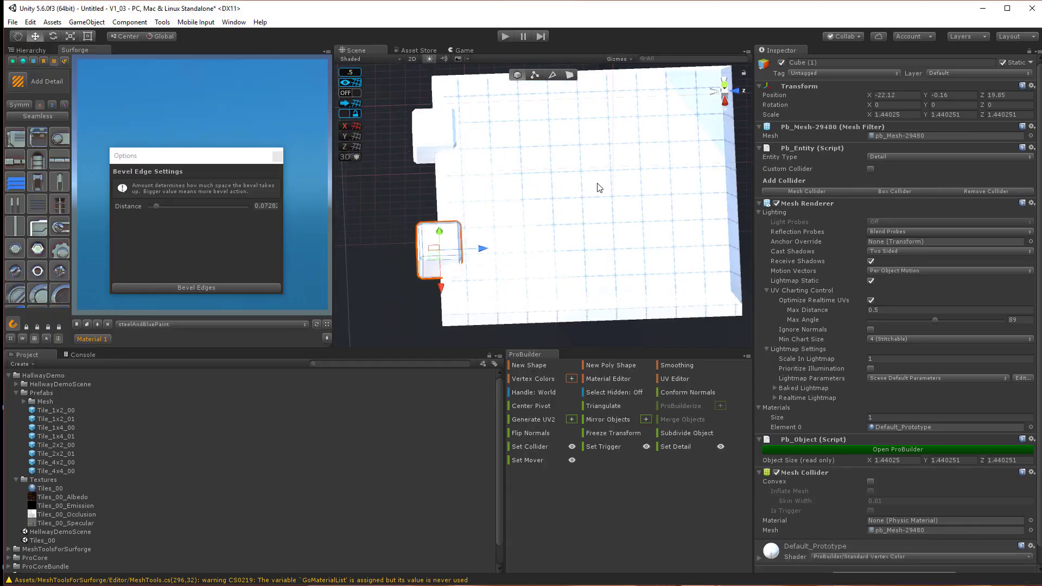
# - Inset the slab's top face and sink it to form a rectangular recess
pyautogui.click(565, 163)
pyautogui.keyDown('alt'); pyautogui.moveTo(585, 239); pyautogui.dragTo(565, 209); pyautogui.keyUp('alt')
pyautogui.click(569, 75)
pyautogui.keyDown('alt'); pyautogui.moveTo(597, 217); pyautogui.dragTo(584, 198); pyautogui.keyUp('alt')
pyautogui.click(651, 310)
pyautogui.keyDown('alt'); pyautogui.moveTo(652, 309); pyautogui.dragTo(603, 163); pyautogui.keyUp('alt')
# - Build a smooth cylinder with radius 2.65, 32 sides and height 1, positioned over the slab's recess
pyautogui.click(529, 364)
pyautogui.click(249, 352)
pyautogui.click(250, 408)
pyautogui.keyDown('alt'); pyautogui.moveTo(543, 234); pyautogui.dragTo(570, 228); pyautogui.keyUp('alt')
pyautogui.click(249, 364)
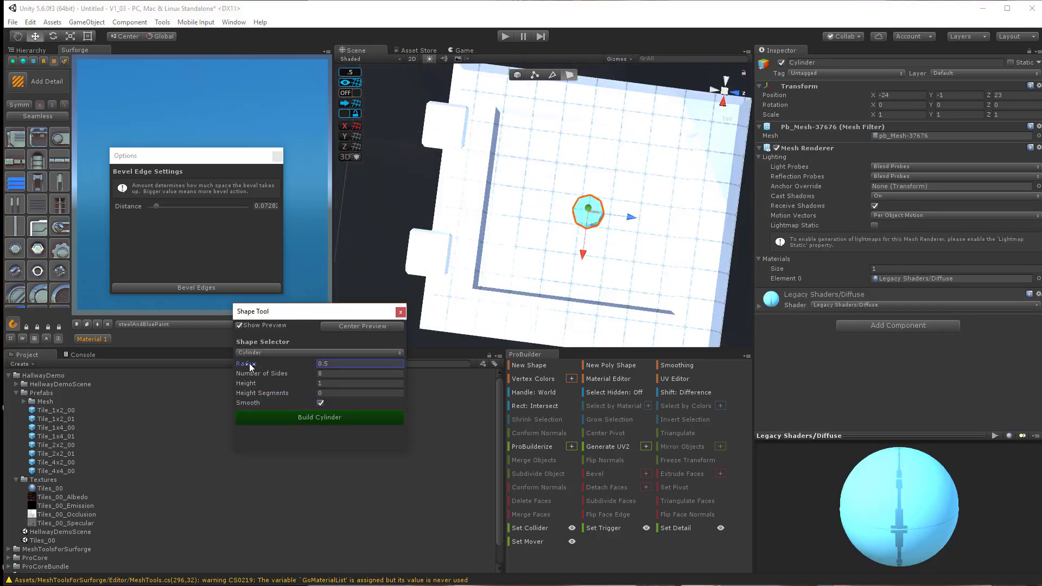
pyautogui.moveTo(249, 367); pyautogui.dragTo(291, 367)
pyautogui.moveTo(255, 374); pyautogui.dragTo(271, 373)
pyautogui.moveTo(586, 235); pyautogui.dragTo(602, 255)
pyautogui.keyDown('alt'); pyautogui.moveTo(601, 255); pyautogui.dragTo(592, 206); pyautogui.keyUp('alt')
pyautogui.moveTo(247, 367); pyautogui.dragTo(239, 367)
pyautogui.keyDown('alt'); pyautogui.moveTo(592, 218); pyautogui.dragTo(586, 190); pyautogui.keyUp('alt')
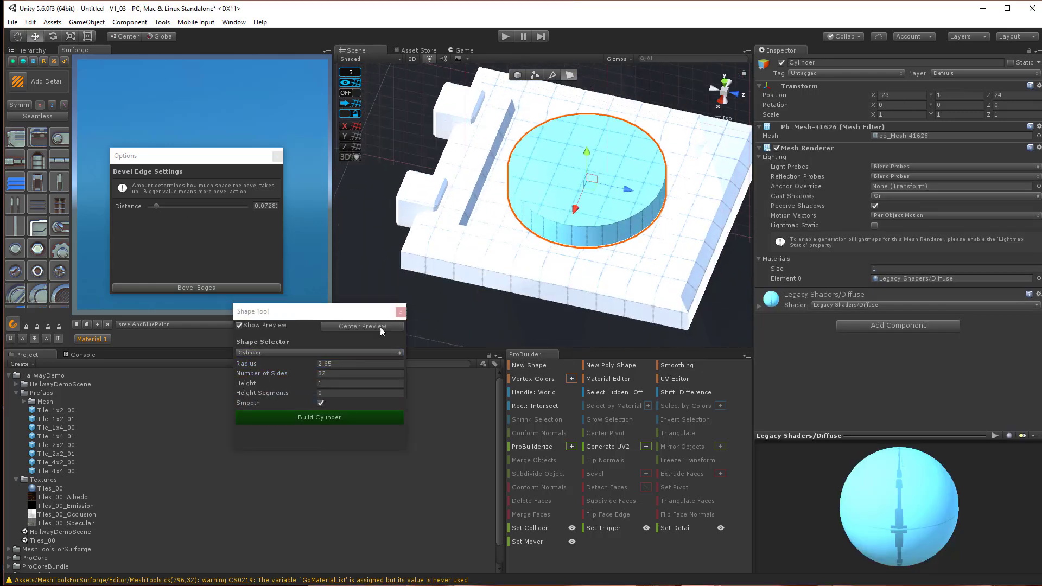
pyautogui.click(320, 417)
# - Select the wedge faces on top of the cylinder and scale the top inward to taper its sides
pyautogui.keyDown('alt'); pyautogui.moveTo(524, 185); pyautogui.dragTo(592, 180); pyautogui.keyUp('alt')
pyautogui.click(571, 202)
pyautogui.keyDown('shift'); pyautogui.click(611, 198); pyautogui.keyUp('shift')
pyautogui.keyDown('shift'); pyautogui.click(538, 181); pyautogui.keyUp('shift')
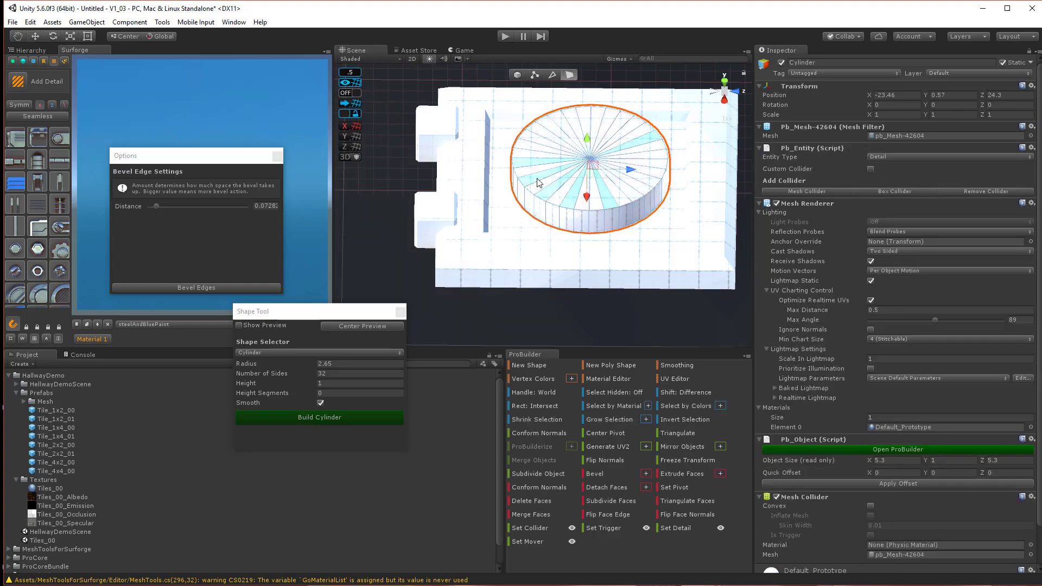
pyautogui.keyDown('shift'); pyautogui.click(522, 165); pyautogui.keyUp('shift')
pyautogui.keyDown('shift'); pyautogui.click(527, 143); pyautogui.keyUp('shift')
pyautogui.keyDown('shift'); pyautogui.click(552, 129); pyautogui.keyUp('shift')
pyautogui.keyDown('shift'); pyautogui.click(597, 120); pyautogui.keyUp('shift')
pyautogui.keyDown('shift'); pyautogui.click(646, 136); pyautogui.keyUp('shift')
pyautogui.keyDown('shift'); pyautogui.click(656, 150); pyautogui.keyUp('shift')
pyautogui.keyDown('shift'); pyautogui.click(646, 187); pyautogui.keyUp('shift')
pyautogui.keyDown('shift'); pyautogui.click(564, 198); pyautogui.keyUp('shift')
pyautogui.press('BackSpace')
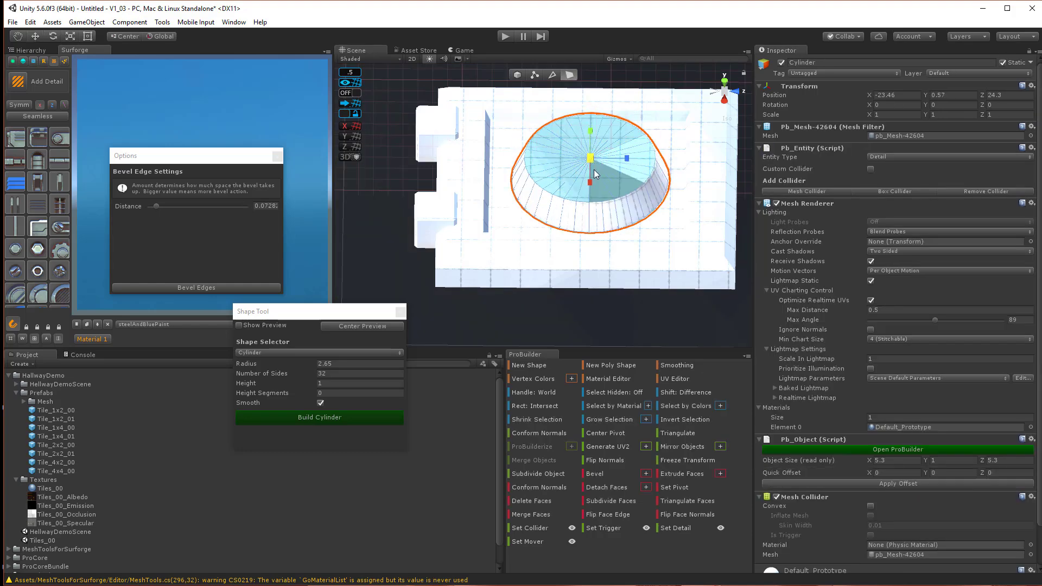
# - Deselect the cylinder and close the Shape Tool and bevel settings windows
pyautogui.click(604, 301)
pyautogui.keyDown('alt'); pyautogui.moveTo(600, 245); pyautogui.dragTo(605, 302); pyautogui.keyUp('alt')
pyautogui.click(400, 312)
pyautogui.click(277, 156)
pyautogui.moveTo(543, 222)
pyautogui.keyDown('alt'); pyautogui.mouseDown()
pyautogui.moveTo(565, 228)
pyautogui.moveTo(649, 163)
pyautogui.moveTo(496, 214)
pyautogui.moveTo(528, 258)
pyautogui.moveTo(522, 242)
pyautogui.moveTo(554, 196)
pyautogui.moveTo(538, 224)
pyautogui.mouseUp(); pyautogui.keyUp('alt')
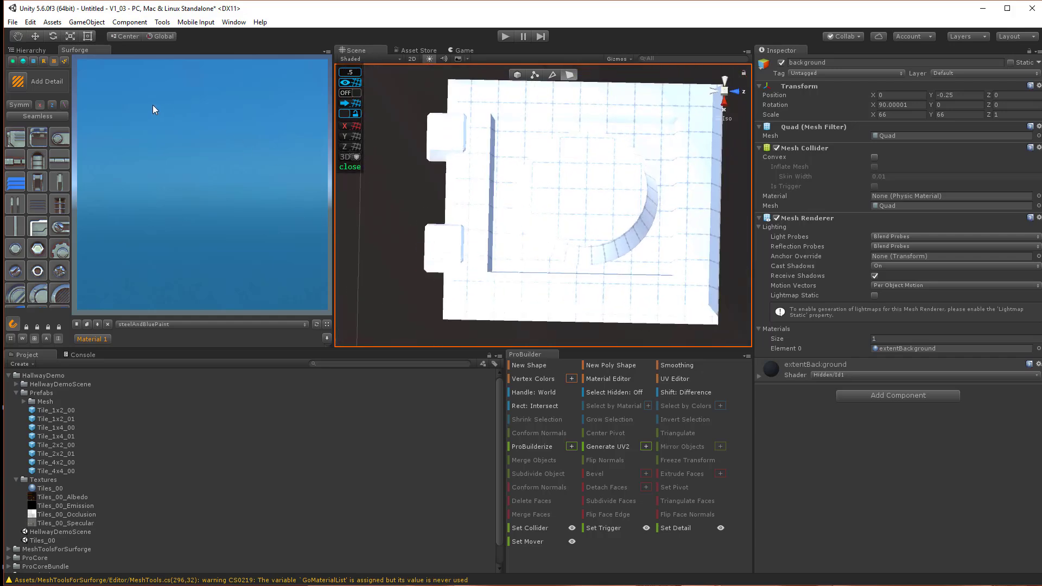
# - Assign Surforge material masks to the recessed slab and the tapered cylinder
pyautogui.click(23, 62)
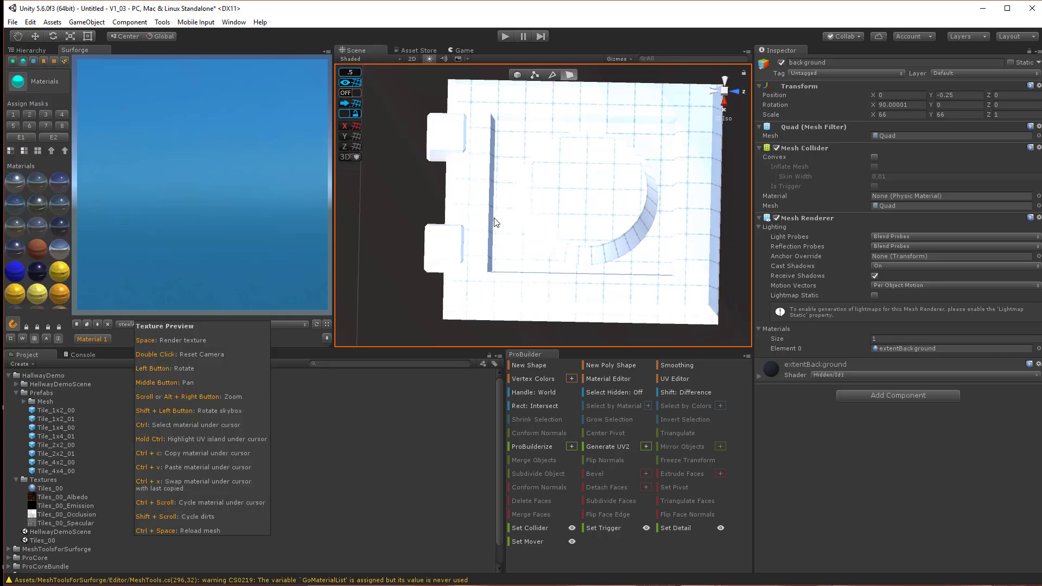
pyautogui.click(511, 208)
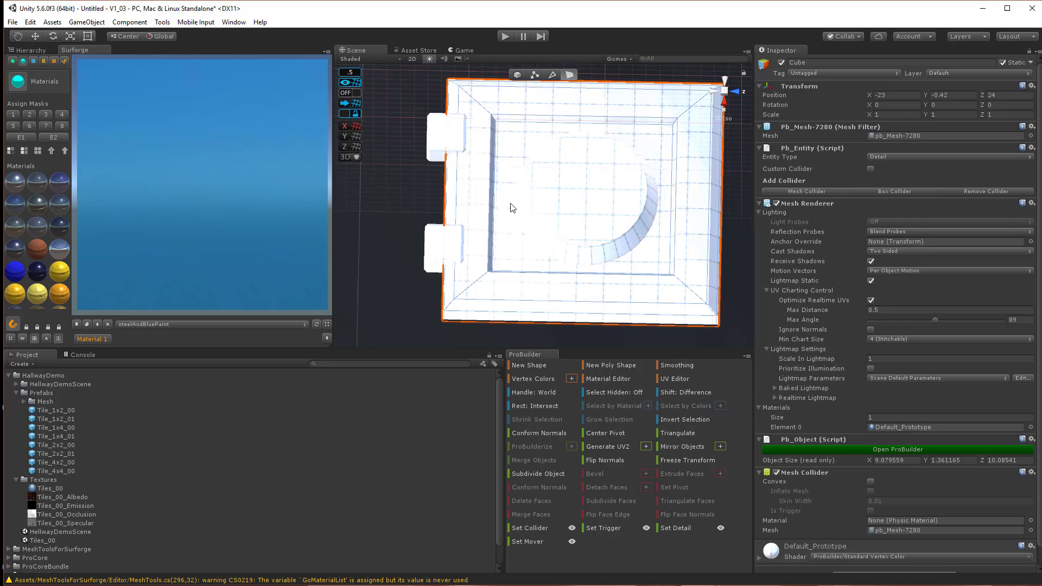
pyautogui.click(559, 203)
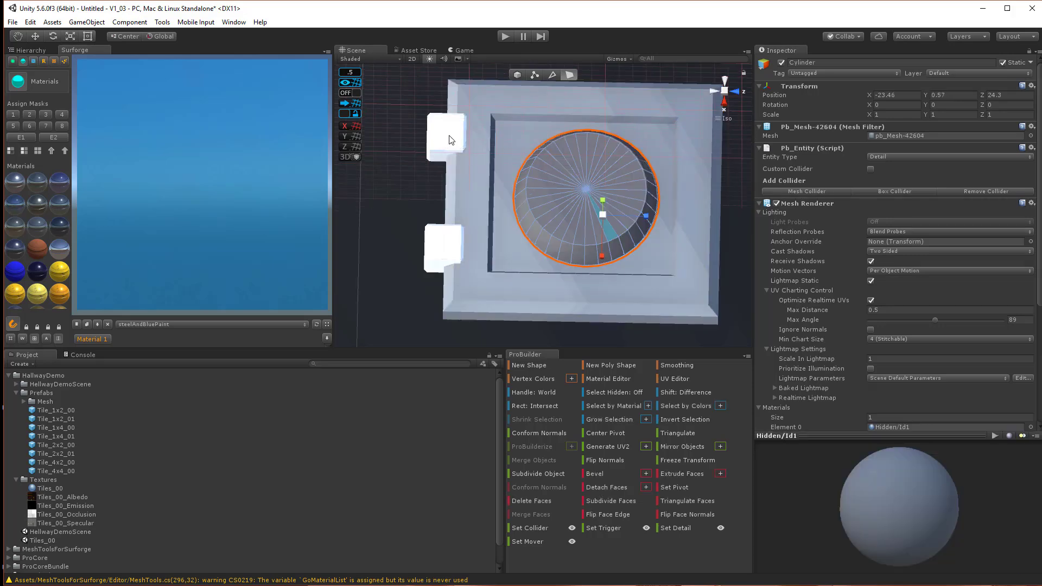
# - Assign the Id1 material mask to both bevelled blocks at the slab's edge, working on whole objects
pyautogui.click(449, 141)
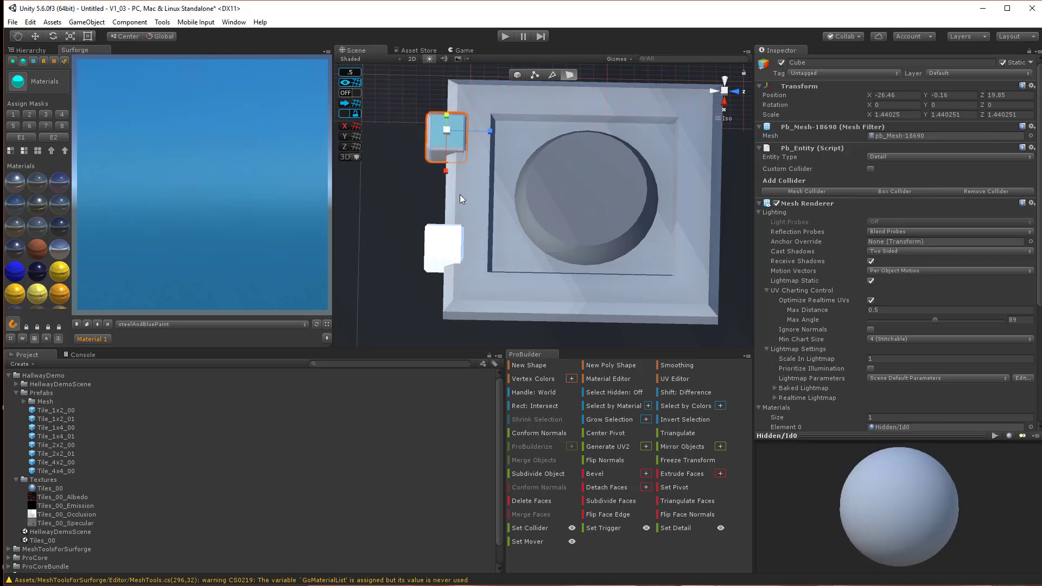
pyautogui.click(447, 246)
pyautogui.click(519, 74)
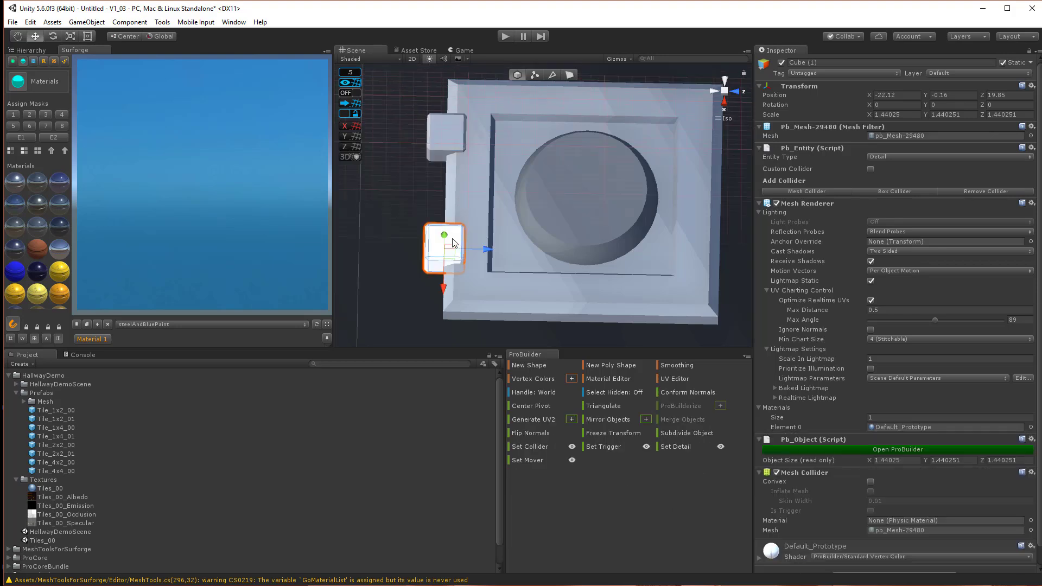
pyautogui.click(448, 137)
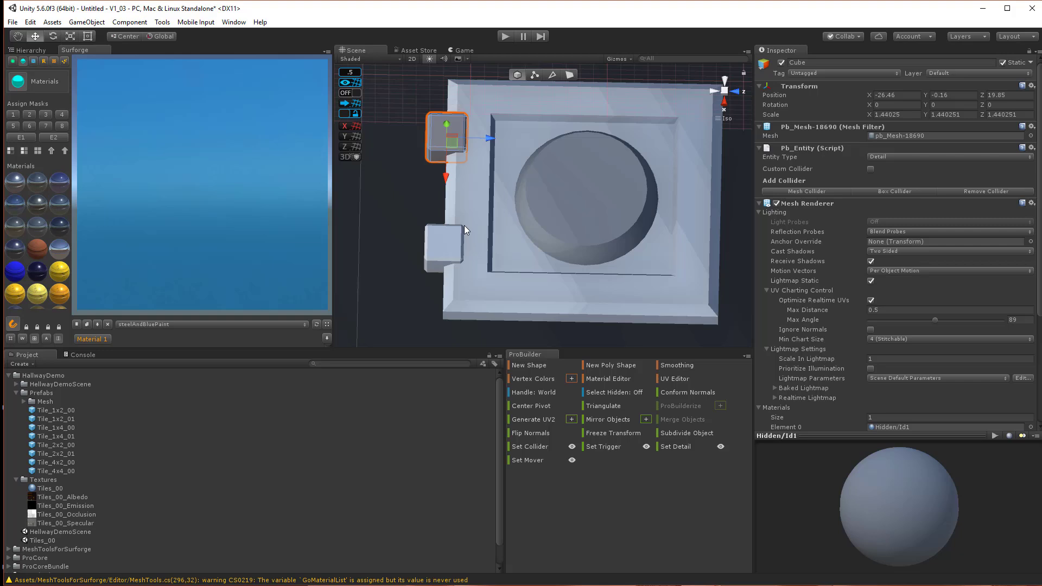
pyautogui.click(450, 239)
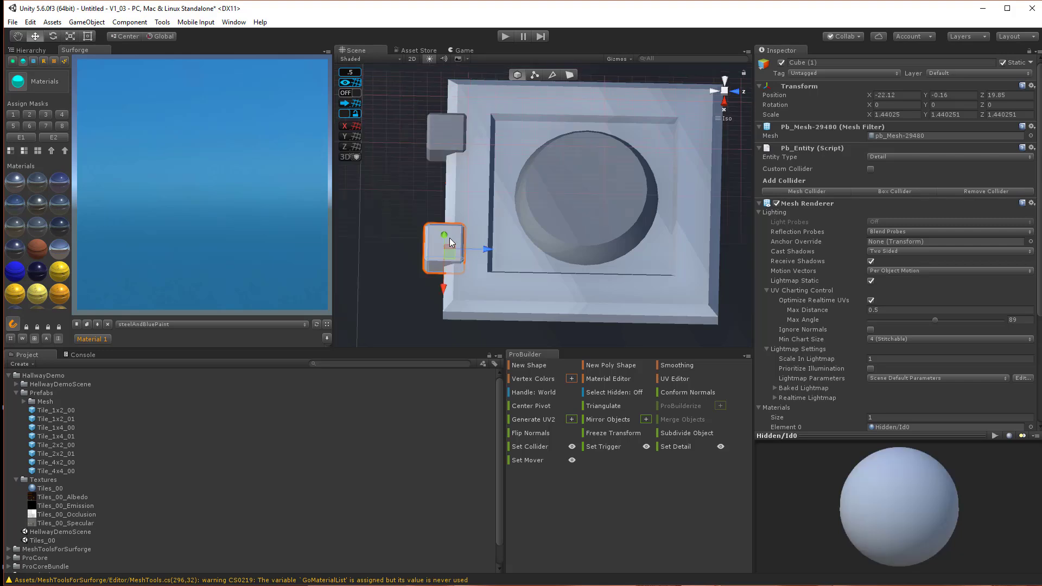
# - Select the slab, render the texture, and frame the finished panel close up in the texture preview
pyautogui.click(483, 185)
pyautogui.press('space')
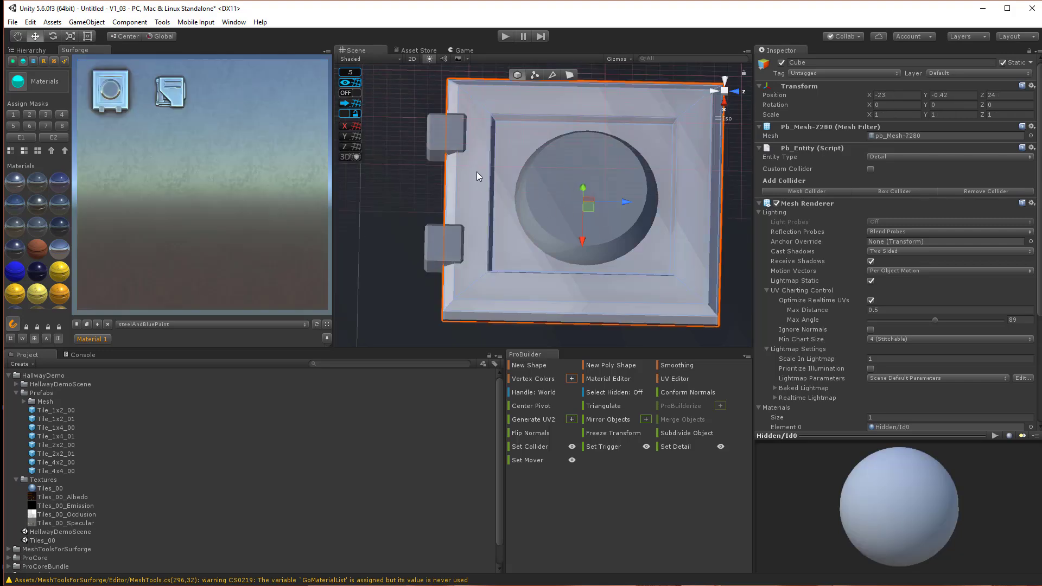
pyautogui.moveTo(181, 121); pyautogui.dragTo(251, 179, button='middle')
pyautogui.scroll(5, 215, 192)
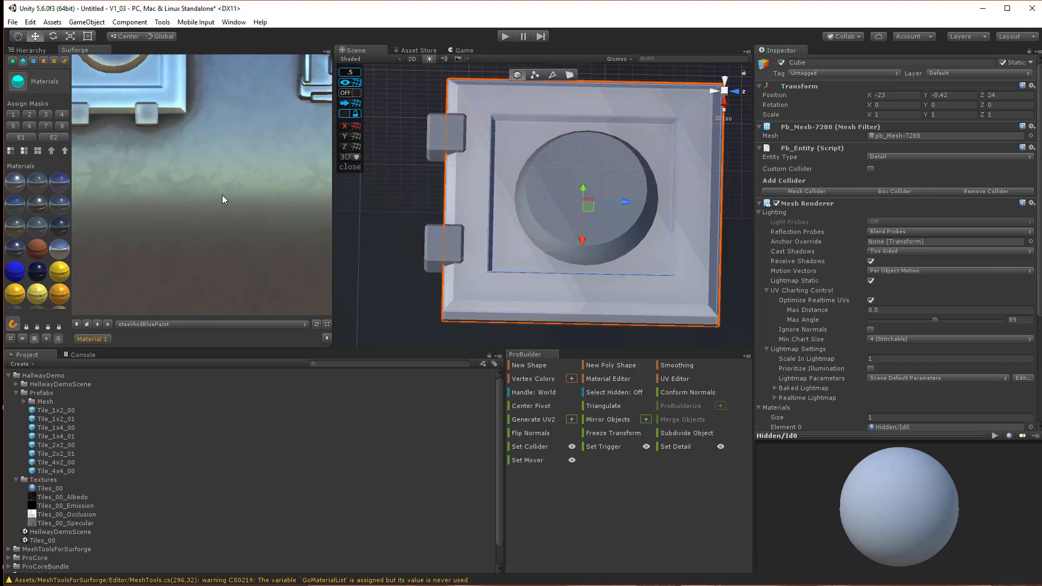
pyautogui.moveTo(243, 125)
pyautogui.mouseDown(button='middle')
pyautogui.moveTo(247, 139)
pyautogui.moveTo(238, 131)
pyautogui.mouseUp(button='middle')
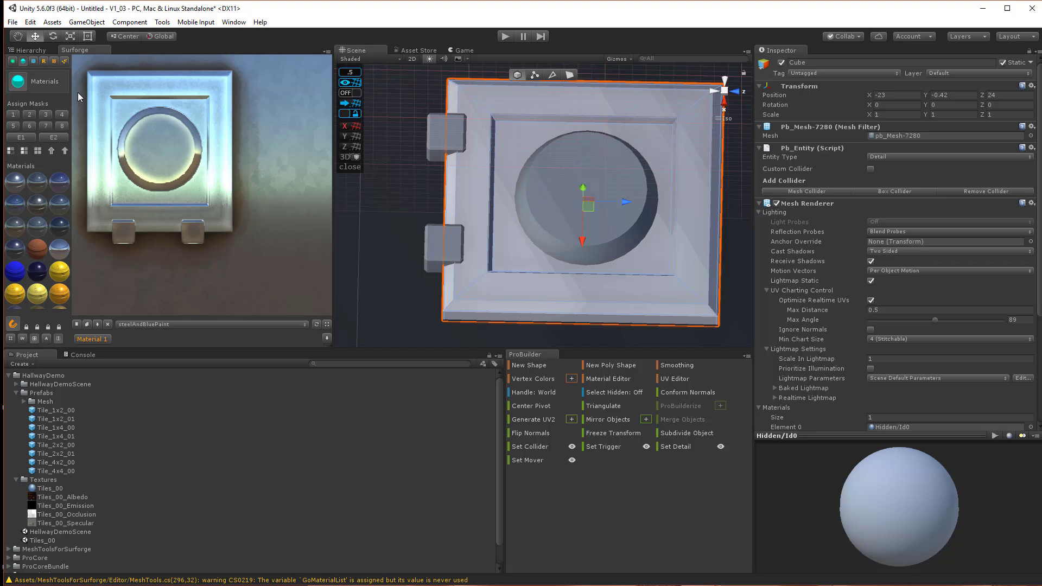
# - Place a circle_06 detail at the centre of the tapered cylinder, scaled to about 0.81 and rotated about 40 degrees
pyautogui.click(54, 61)
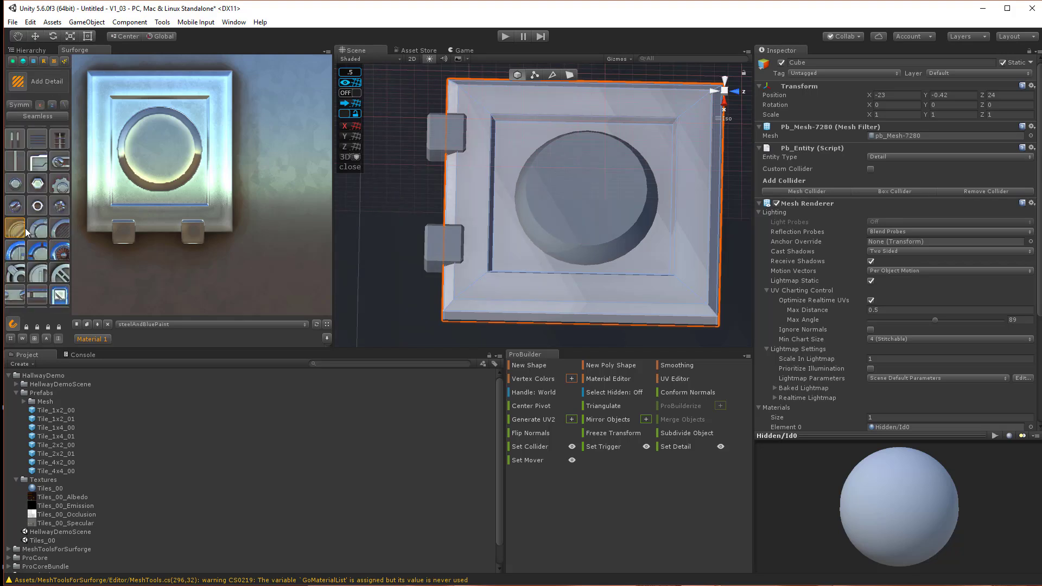
pyautogui.click(37, 228)
pyautogui.moveTo(563, 170); pyautogui.dragTo(691, 287)
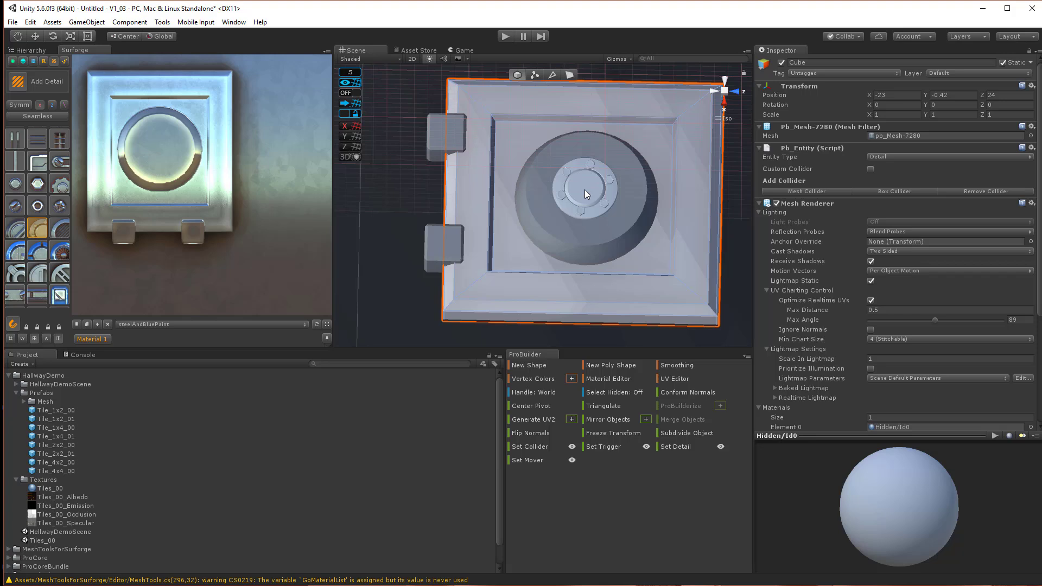
pyautogui.click(585, 190)
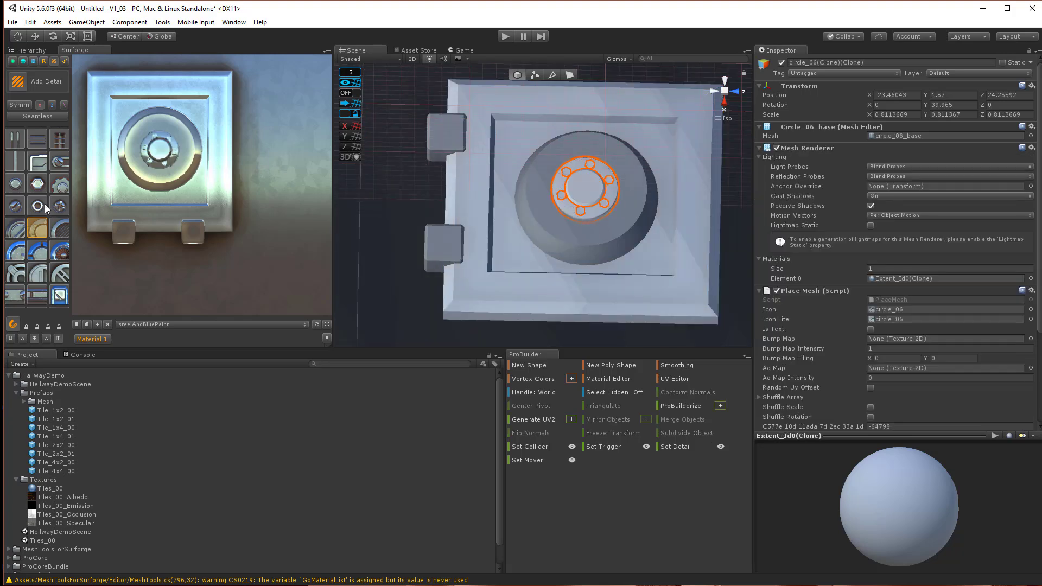
# - Place greeble_08 bars at 0.6 scale along two opposite margins of the slab, and stop adding details
pyautogui.scroll(3, 38, 198)
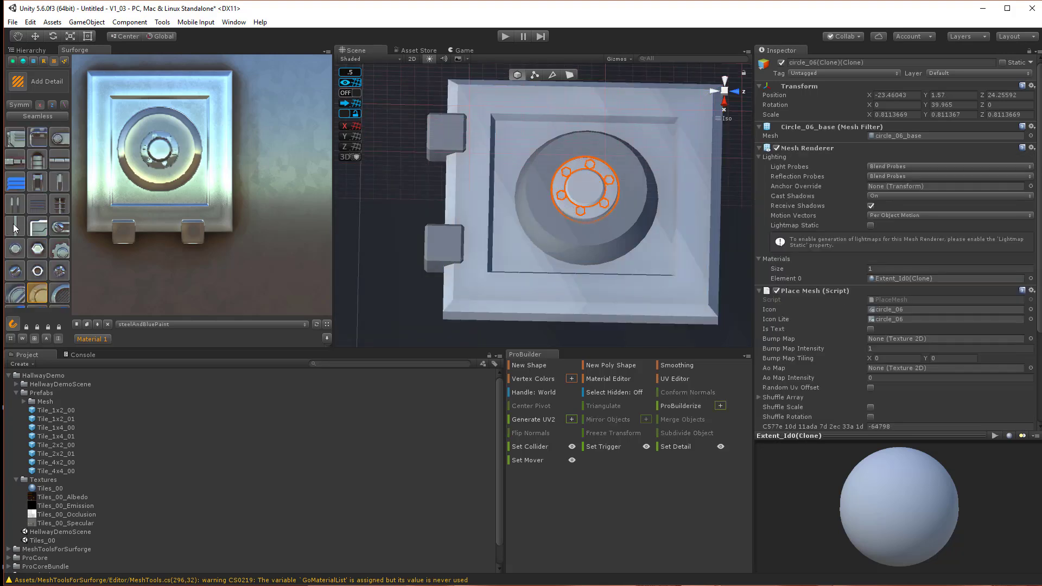
pyautogui.click(15, 227)
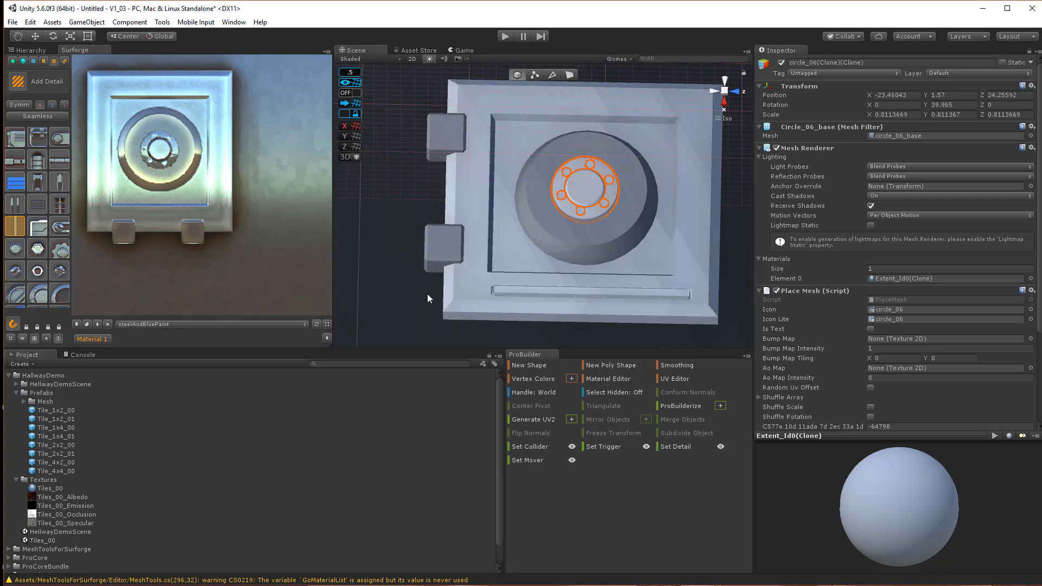
pyautogui.keyDown('alt'); pyautogui.moveTo(591, 252); pyautogui.dragTo(601, 309); pyautogui.keyUp('alt')
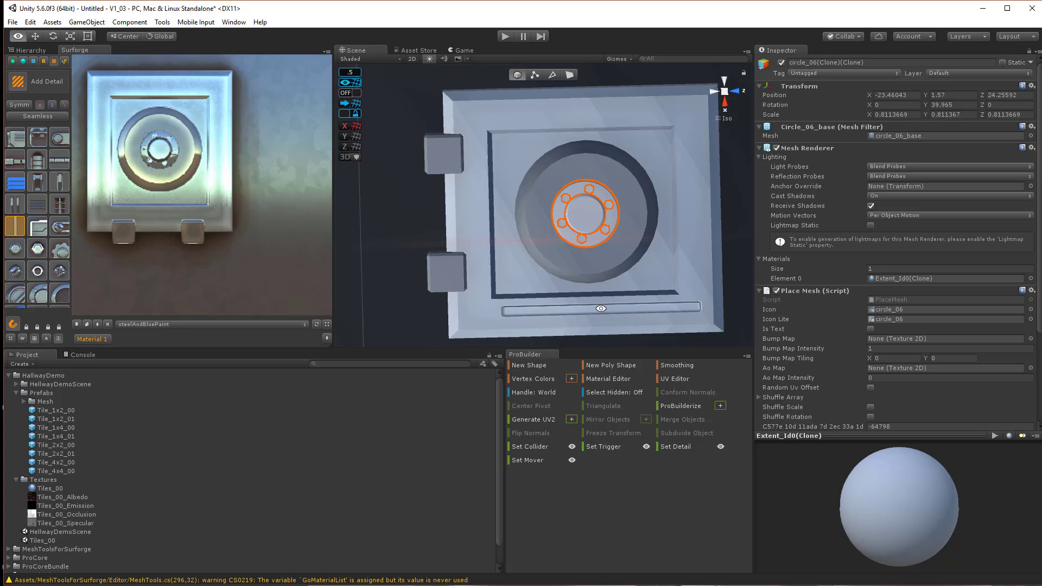
pyautogui.click(588, 315)
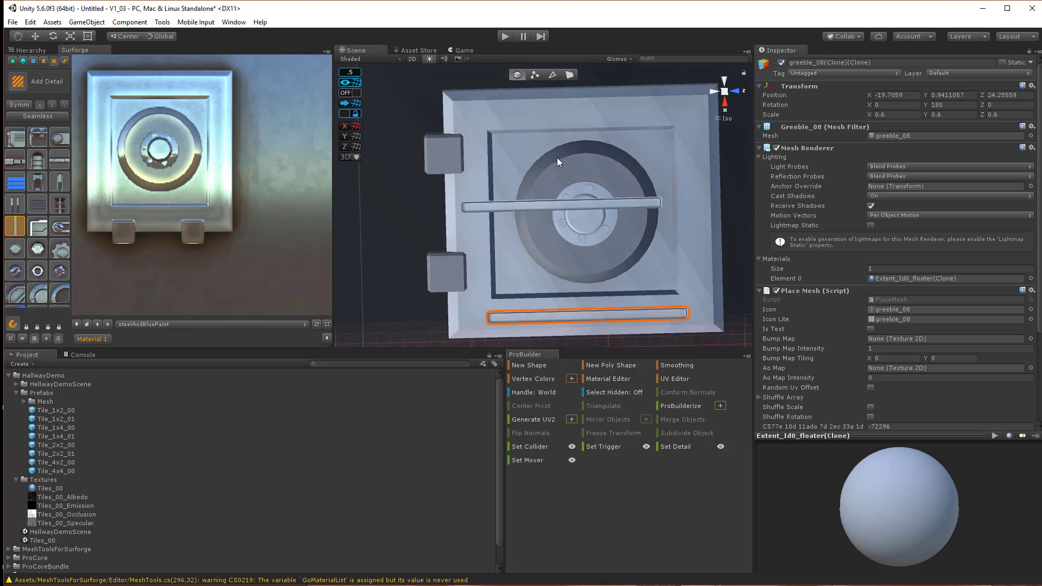
pyautogui.click(588, 116)
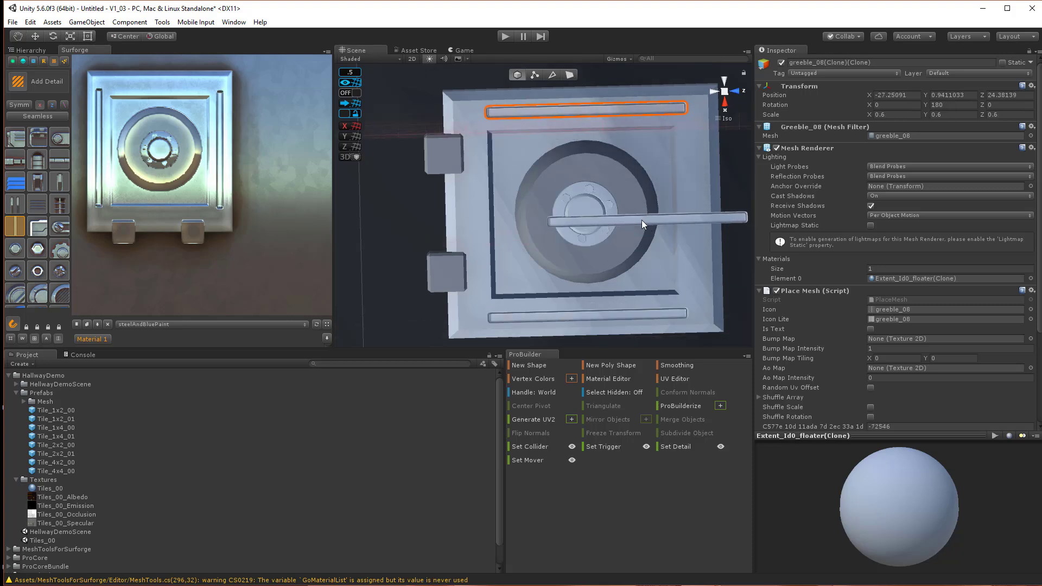
pyautogui.scroll(-7, 603, 211)
pyautogui.keyDown('alt'); pyautogui.moveTo(622, 237); pyautogui.dragTo(604, 202); pyautogui.keyUp('alt')
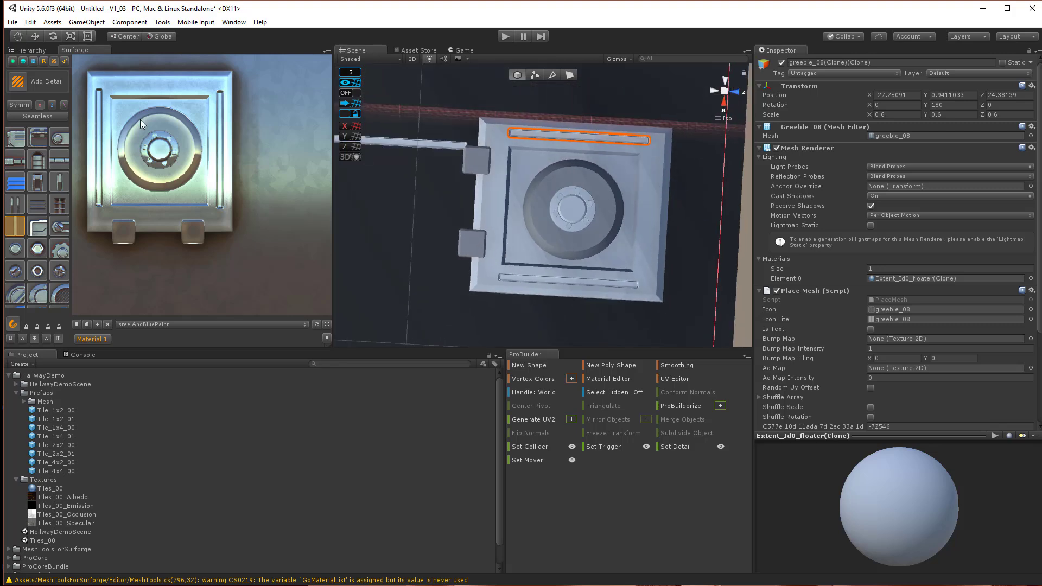
pyautogui.click(17, 83)
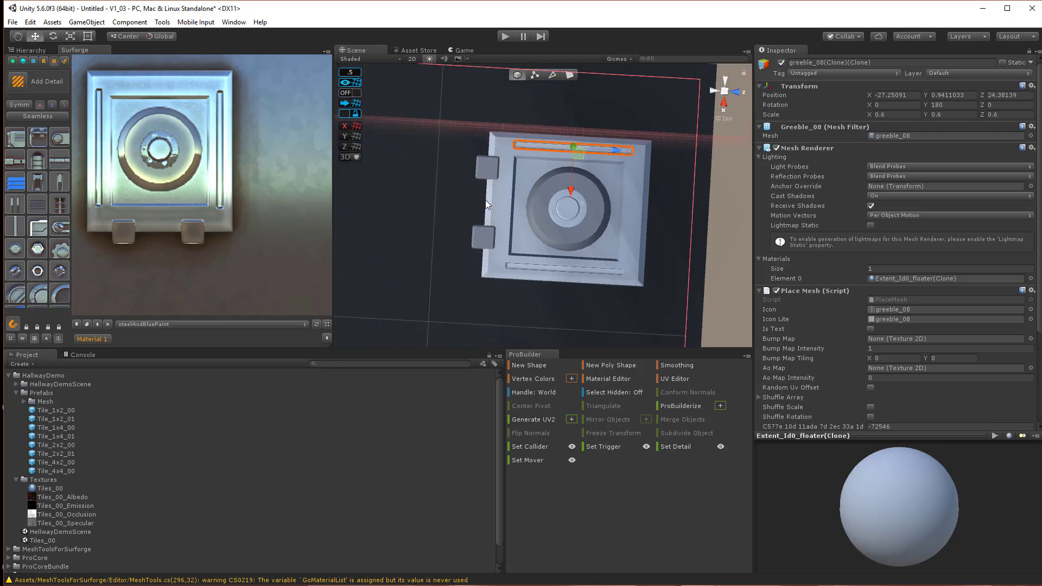
pyautogui.keyDown('alt'); pyautogui.moveTo(579, 269); pyautogui.dragTo(637, 260); pyautogui.keyUp('alt')
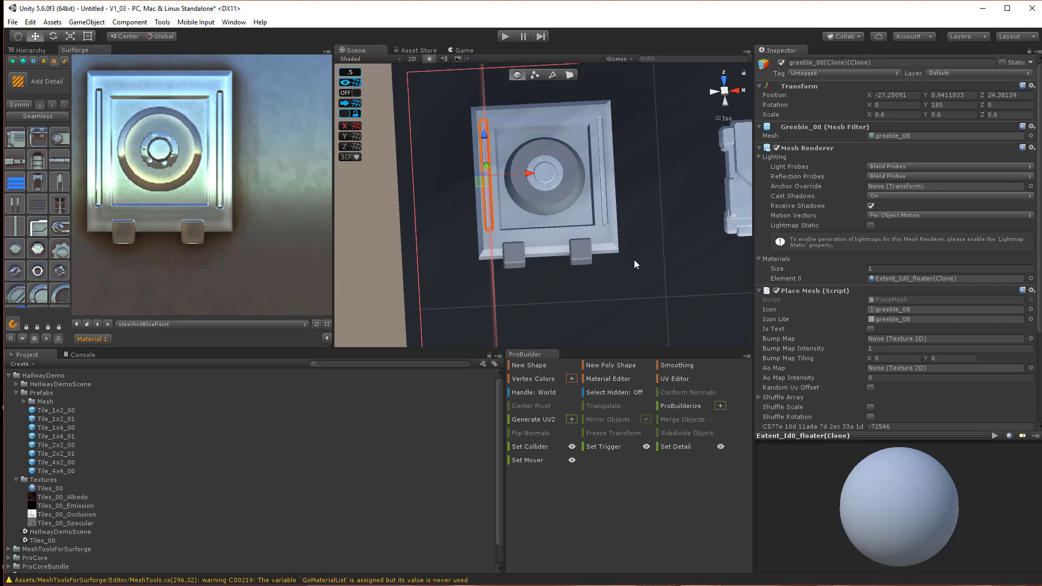
# - Select all the panel's ProBuilder parts and Surforge details in the scene and group them into one object
pyautogui.click(29, 50)
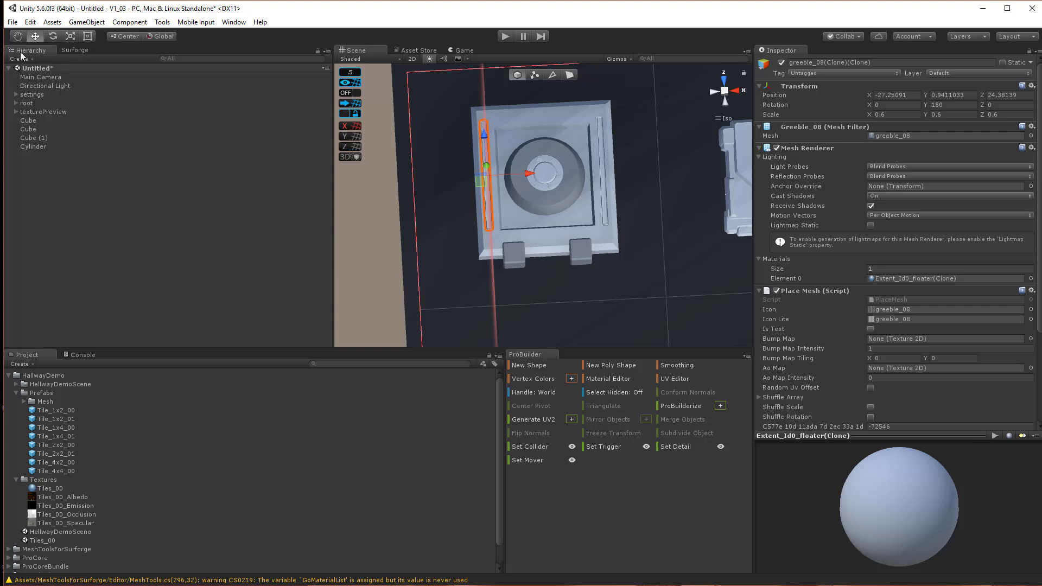
pyautogui.moveTo(442, 92); pyautogui.dragTo(659, 292)
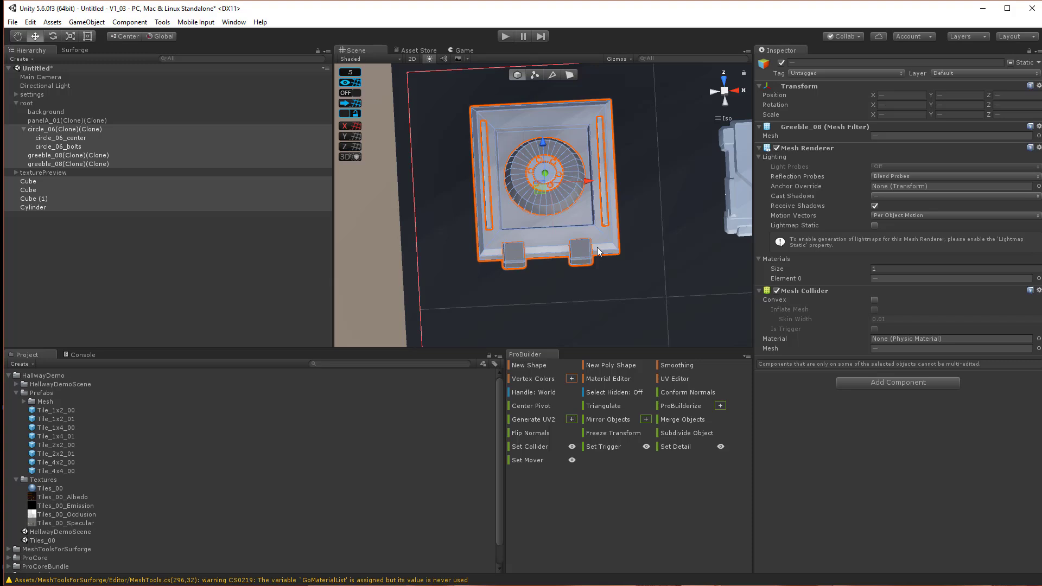
pyautogui.hotkey('ctrl', 'g')
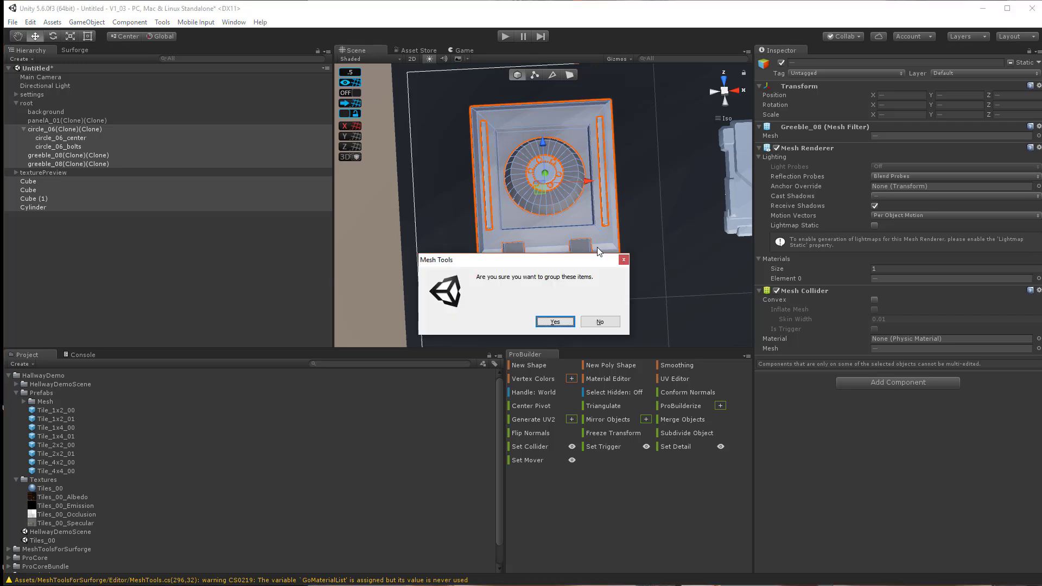
pyautogui.click(552, 323)
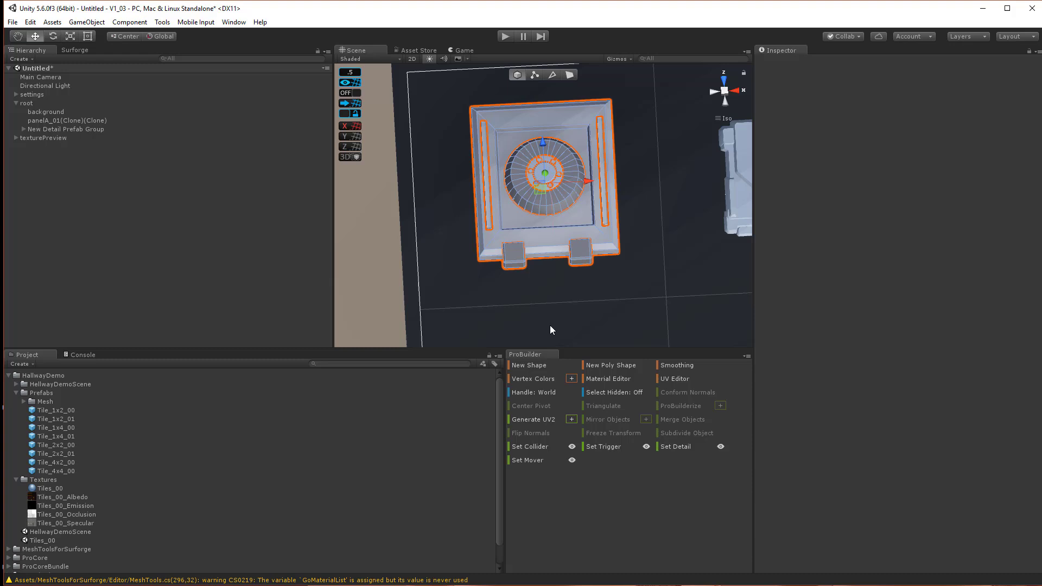
# - Expand the new detail prefab group under root and rename it ProBuilderThing_00
pyautogui.click(22, 130)
pyautogui.click(80, 129)
pyautogui.click(102, 128)
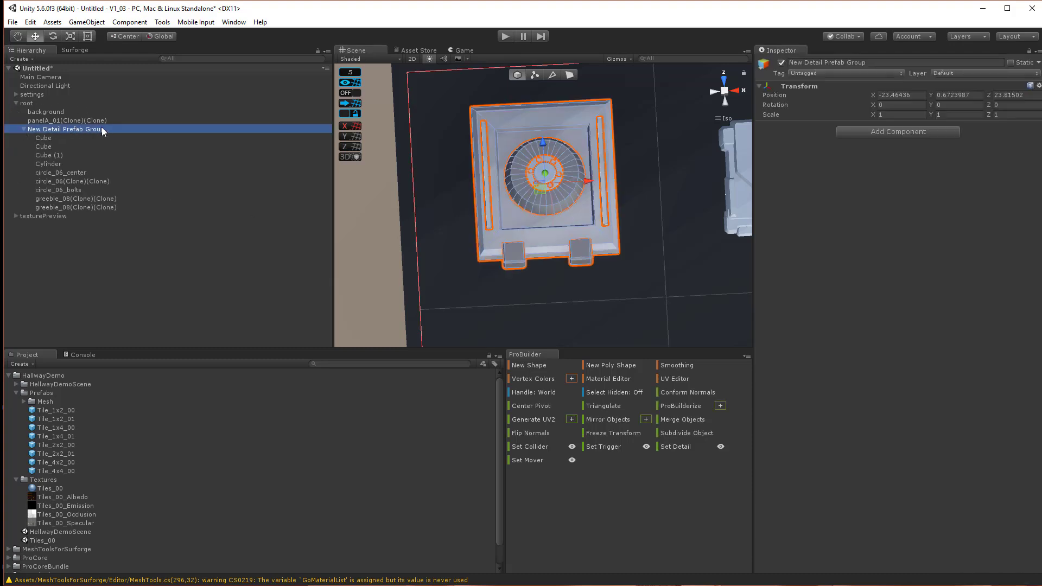
pyautogui.write('B')
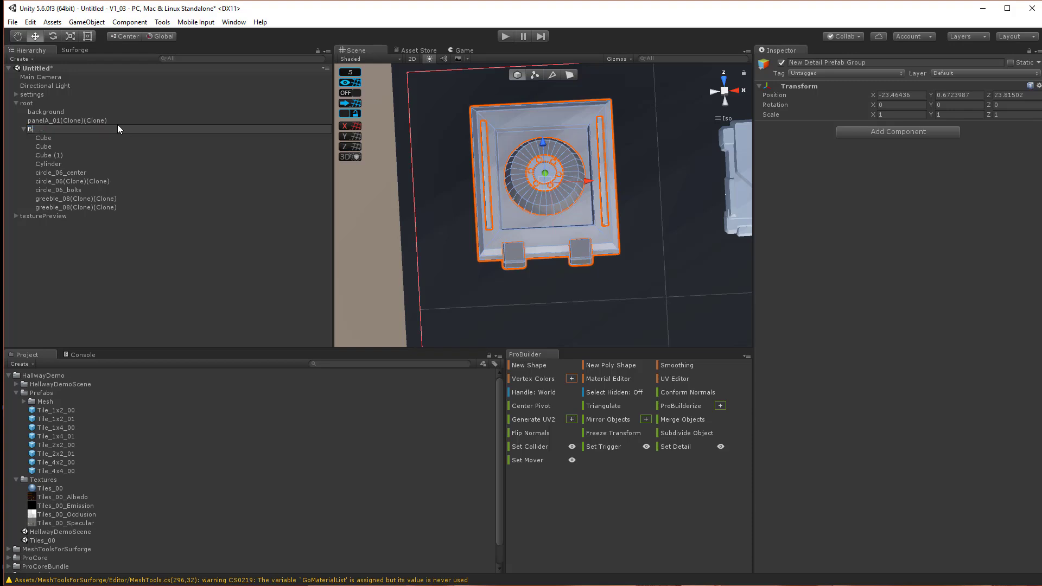
pyautogui.write('roBuilderThing_00')
pyautogui.press('Return')
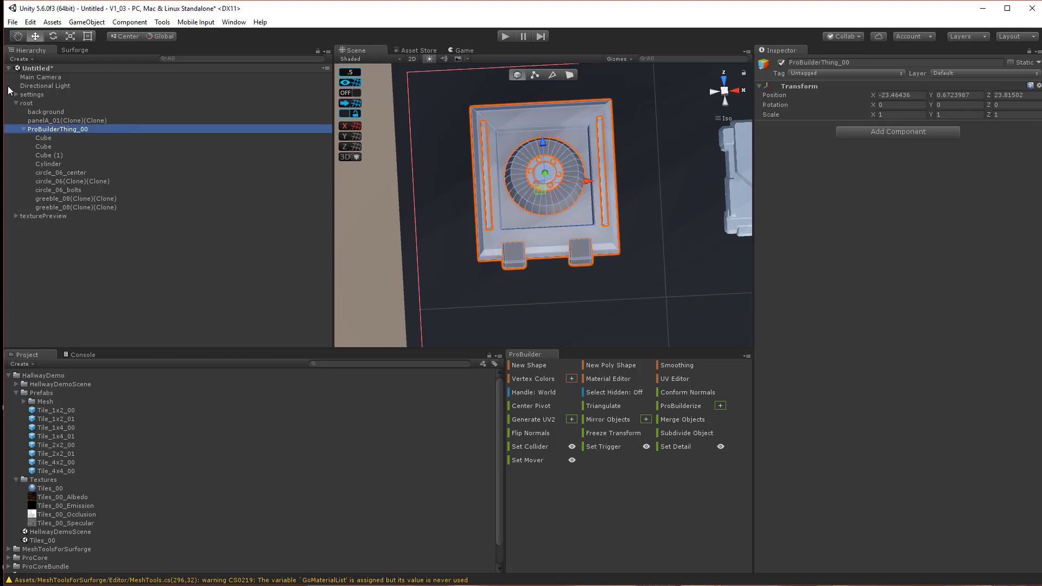
# - Save the ProBuilderThing_00 group as a detail prefab in the MeshToolsForSurforge/Demo/Detail Prefabs Creation folder
pyautogui.click(101, 122)
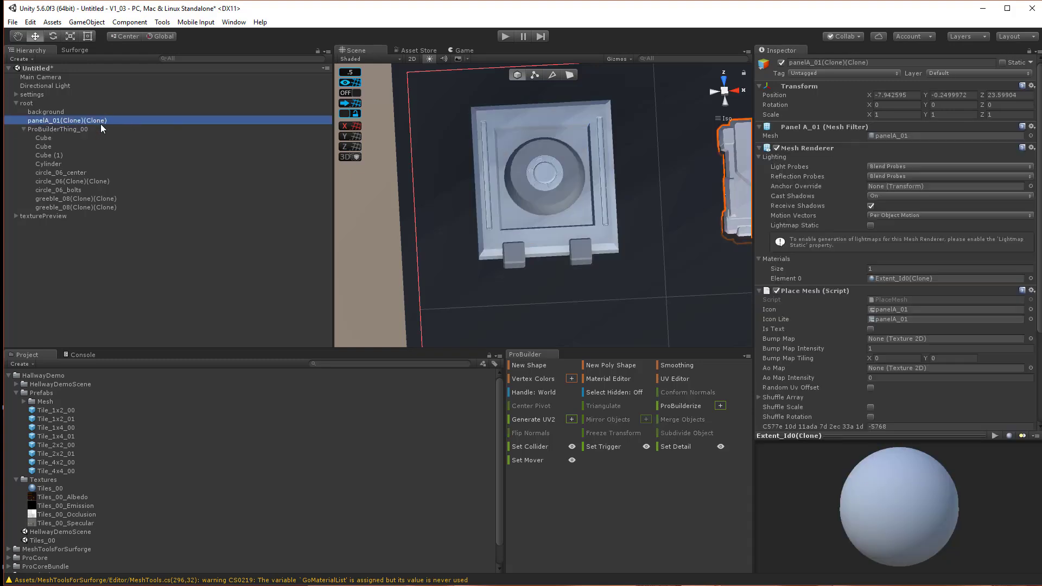
pyautogui.click(153, 130)
pyautogui.rightClick(126, 132)
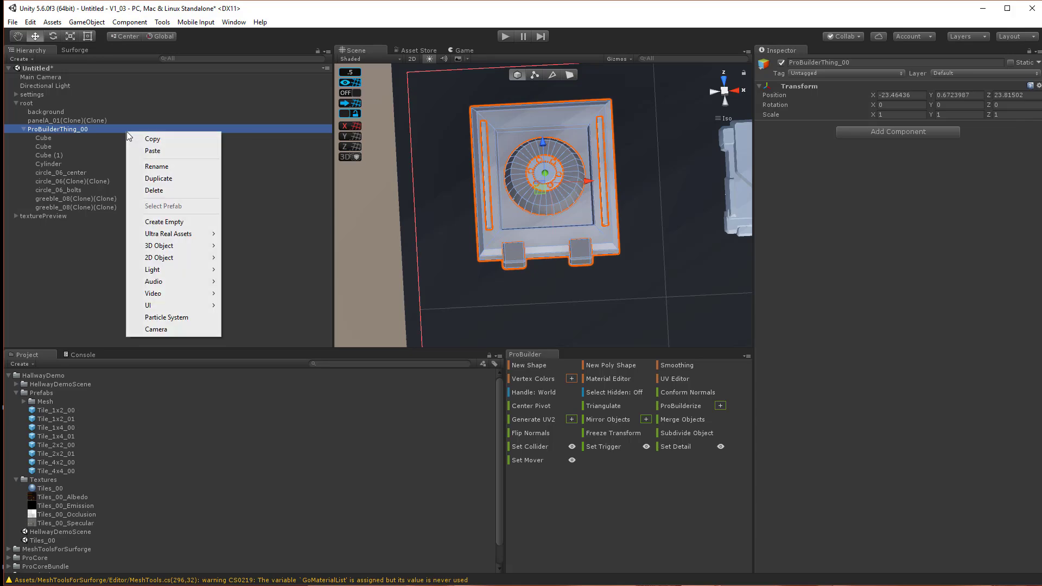
pyautogui.moveTo(160, 239)
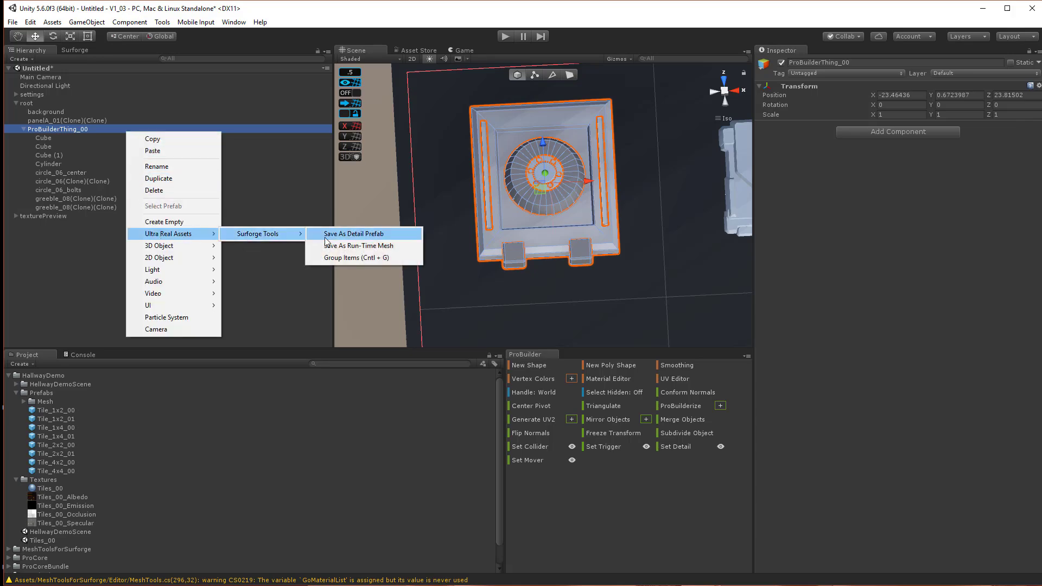
pyautogui.click(324, 237)
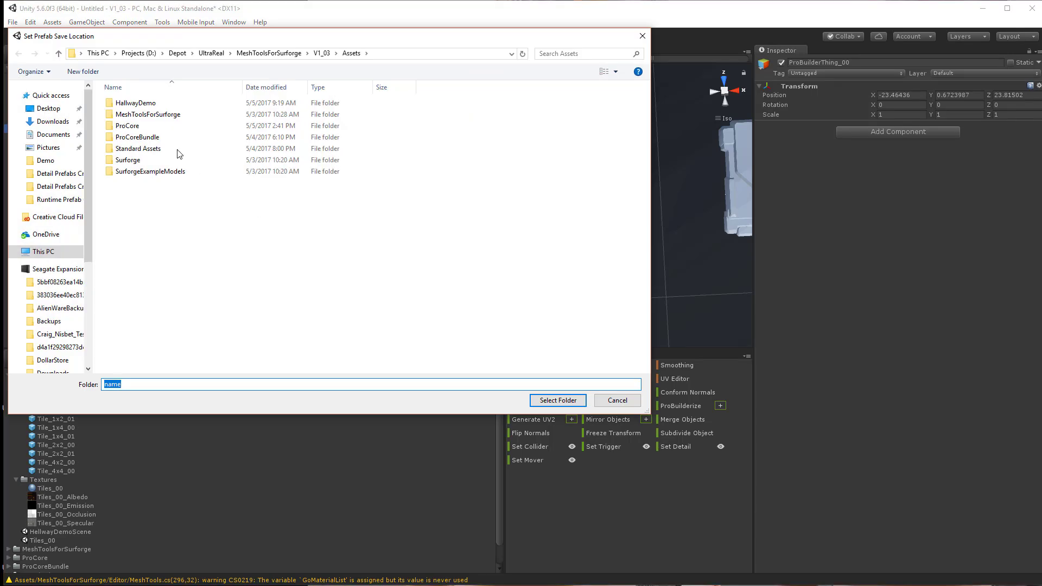
pyautogui.doubleClick(173, 115)
pyautogui.doubleClick(161, 103)
pyautogui.doubleClick(162, 103)
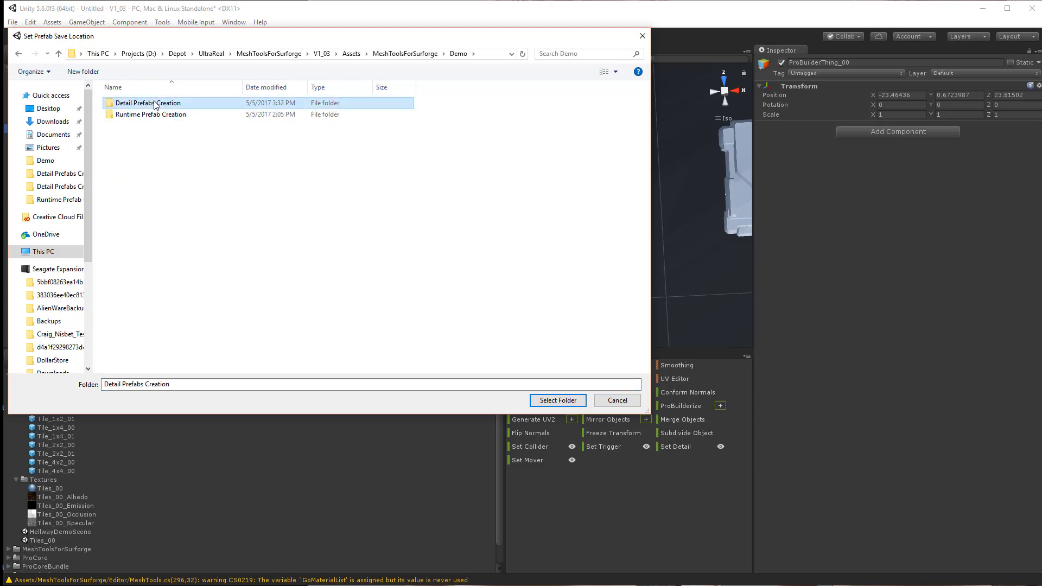
pyautogui.click(544, 402)
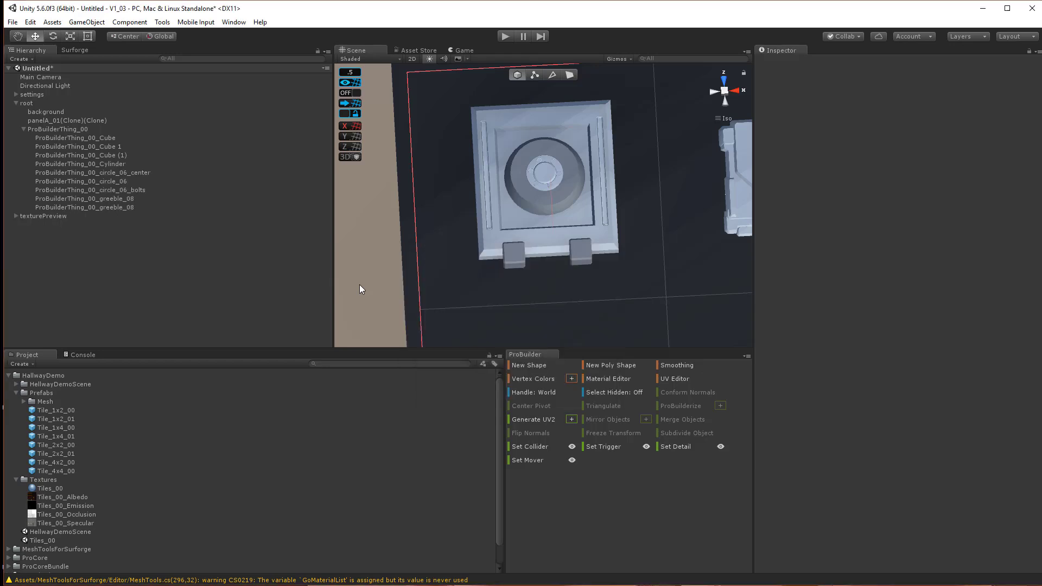
# - Save the project, then reopen the V1_03 project from disk
pyautogui.click(12, 22)
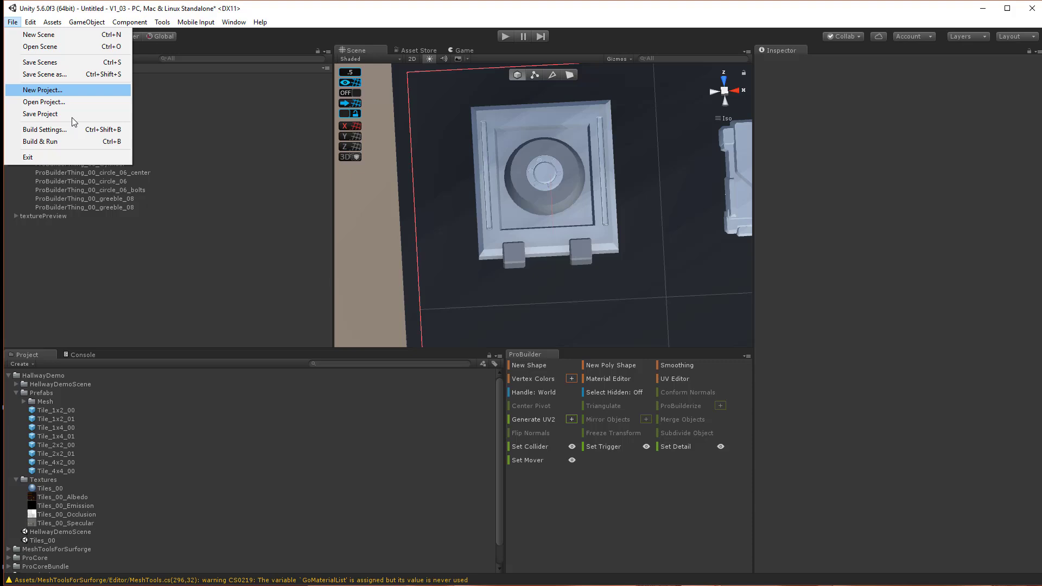
pyautogui.click(70, 114)
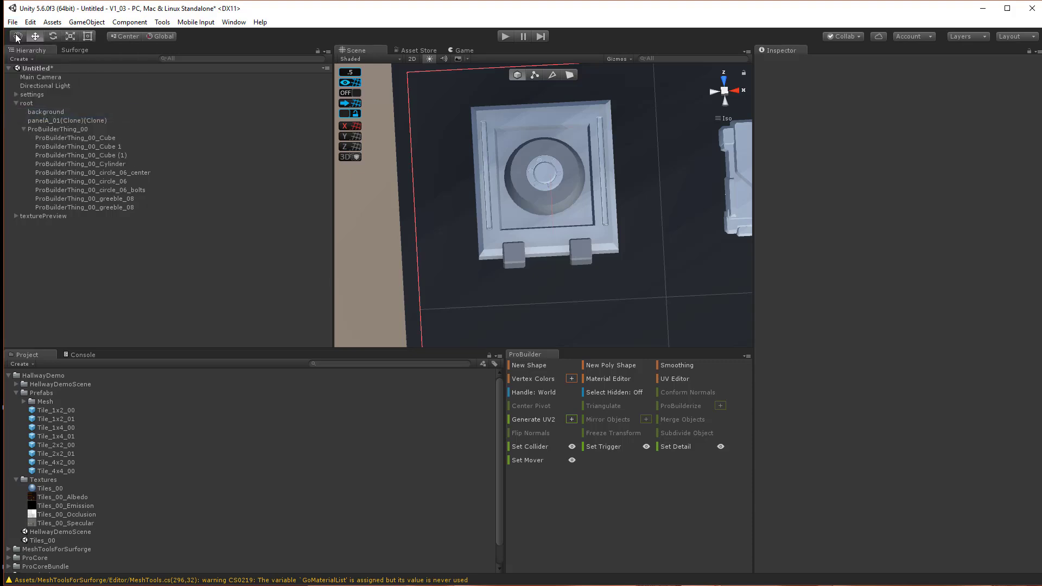
pyautogui.click(12, 21)
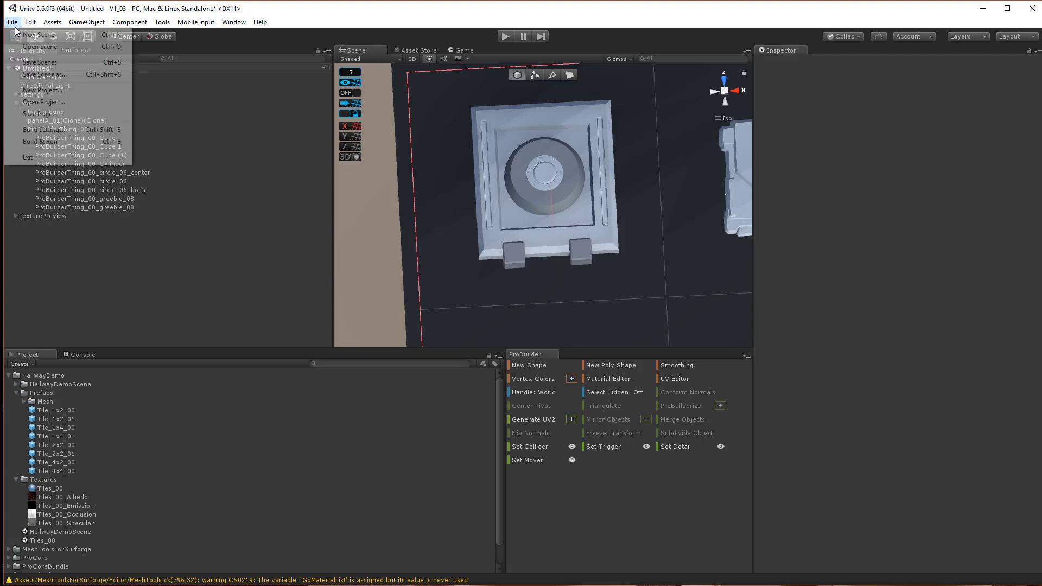
pyautogui.click(39, 103)
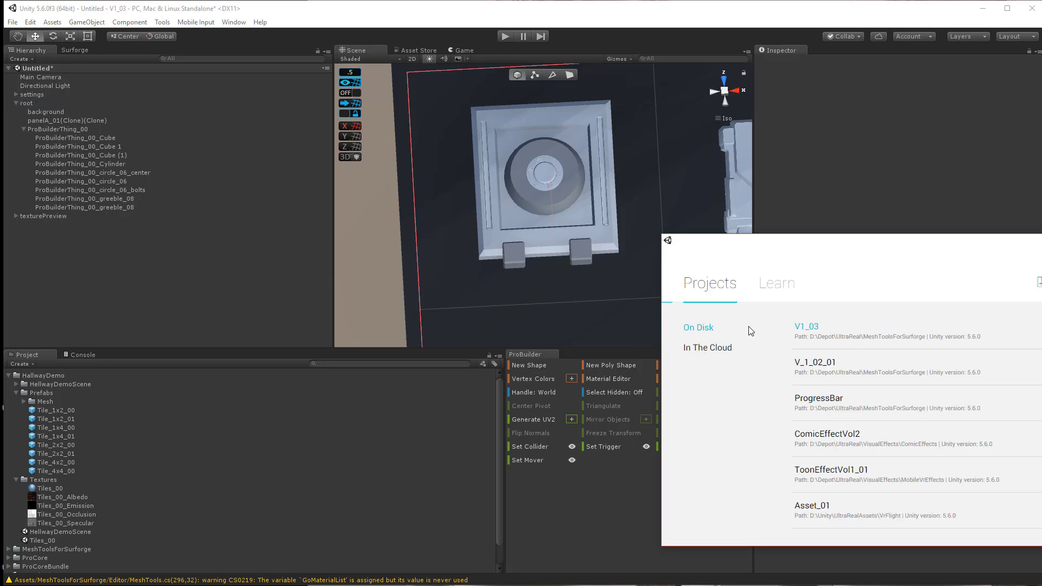
pyautogui.click(807, 329)
pyautogui.click(556, 322)
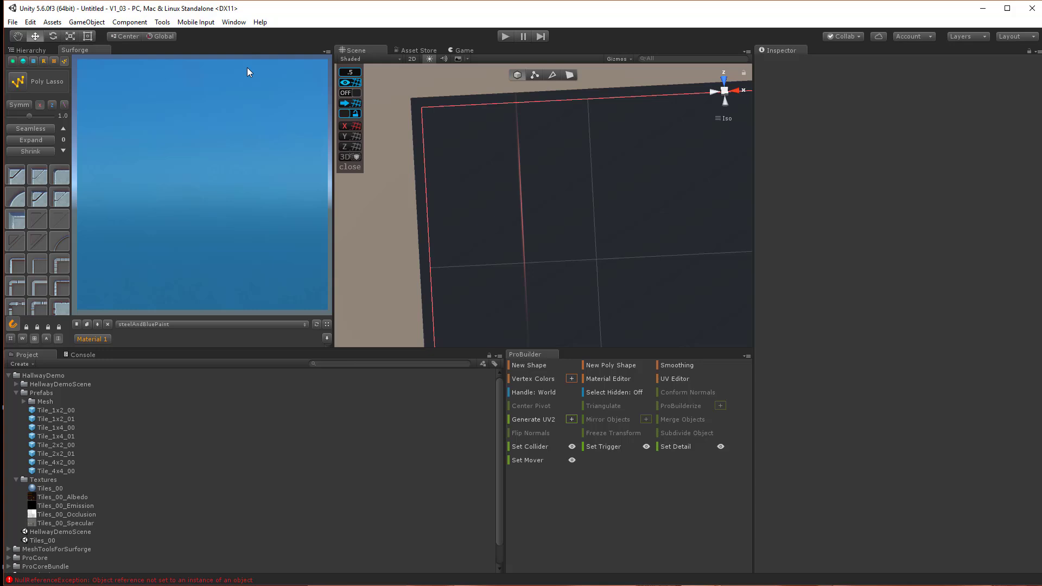
# - With the Add Detail tool, place the custom ProBuilderThing_00 detail, last in the detail library, near the canvas's upper corner
pyautogui.click(63, 62)
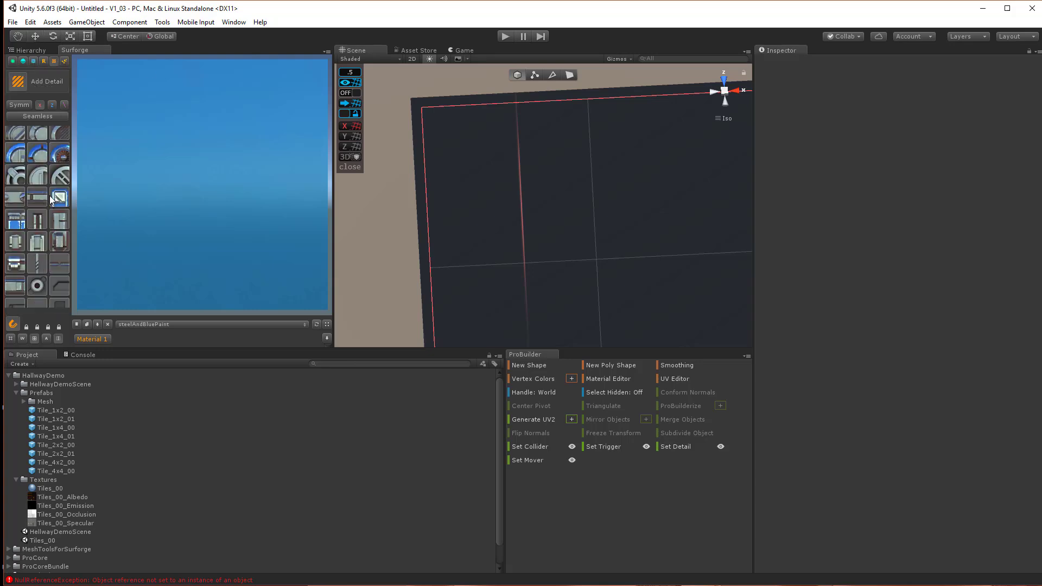
pyautogui.scroll(-10, 47, 204)
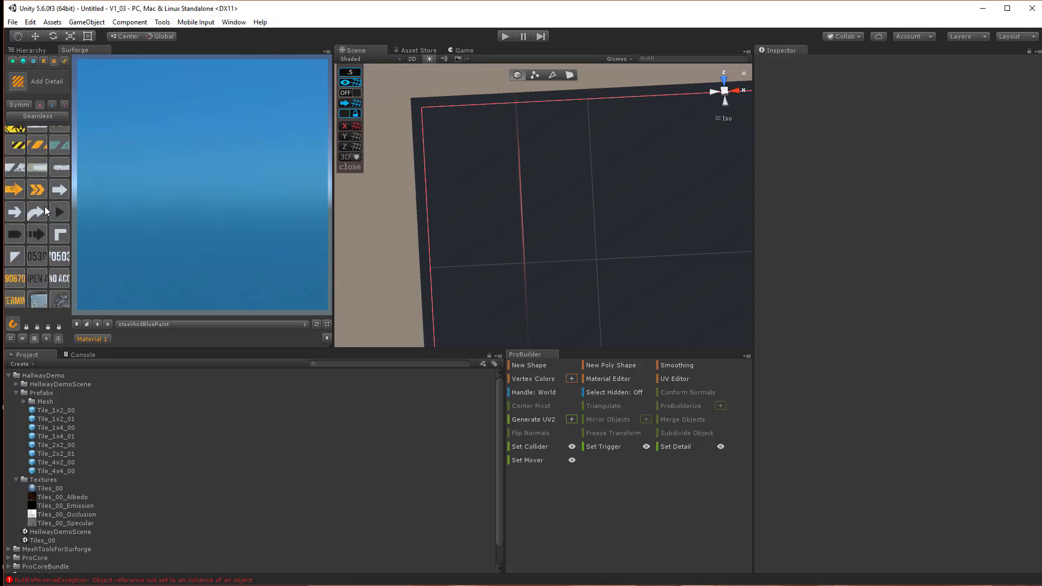
pyautogui.scroll(-3, 44, 210)
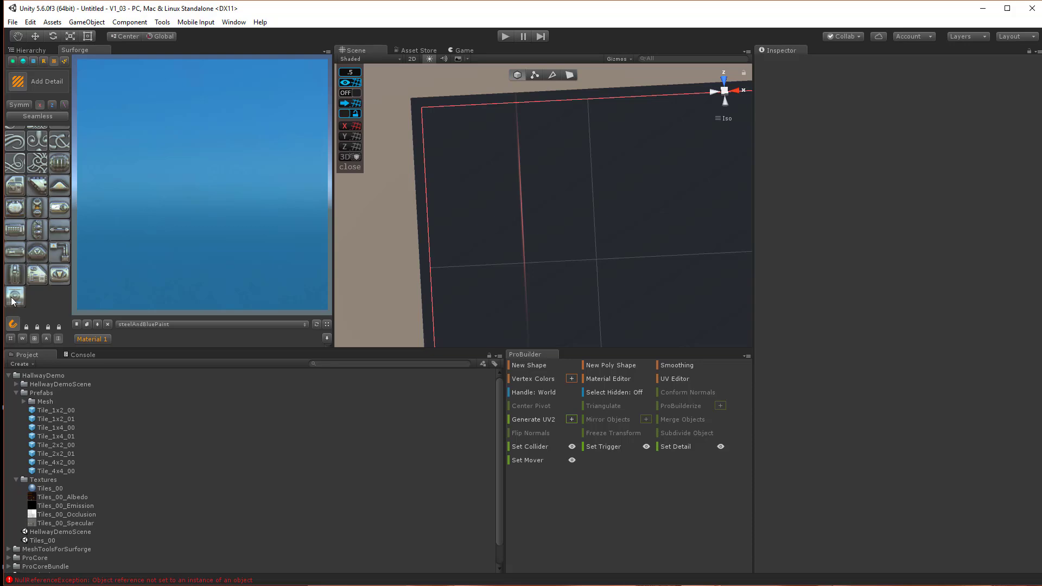
pyautogui.click(503, 191)
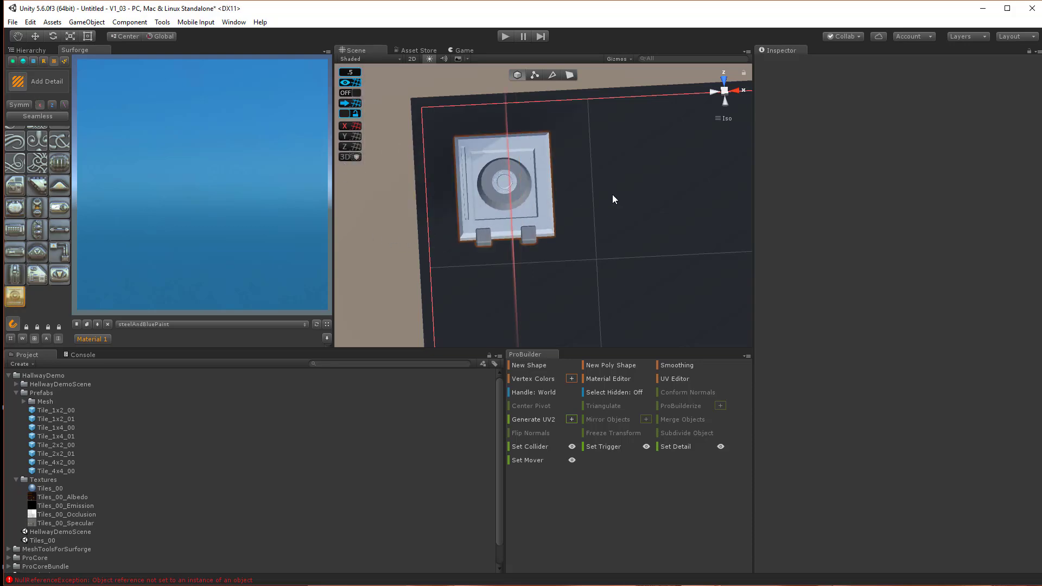
# - Place a second ProBuilderThing_00 beside the first, rotated 150 degrees and scaled to 1.1, and frame both in the texture preview
pyautogui.moveTo(645, 175); pyautogui.dragTo(690, 277)
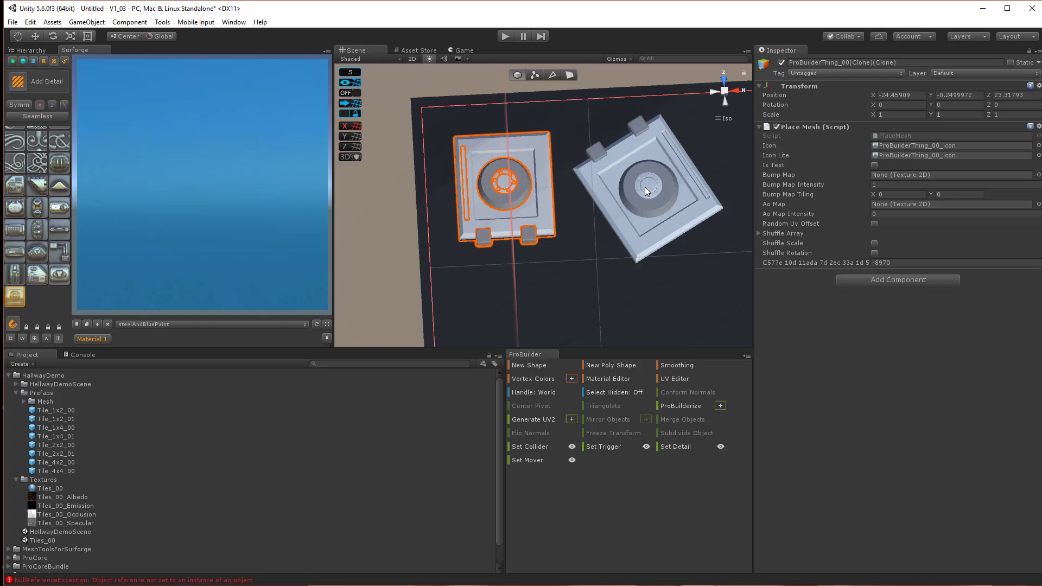
pyautogui.click(647, 191)
pyautogui.moveTo(161, 135); pyautogui.dragTo(158, 134)
pyautogui.scroll(-6, 554, 243)
# - Place three more ProBuilderThing_00 copies lower on the canvas at 150 degrees and 1.1 scale, two of them overlapping
pyautogui.moveTo(502, 159); pyautogui.dragTo(426, 41, button='middle')
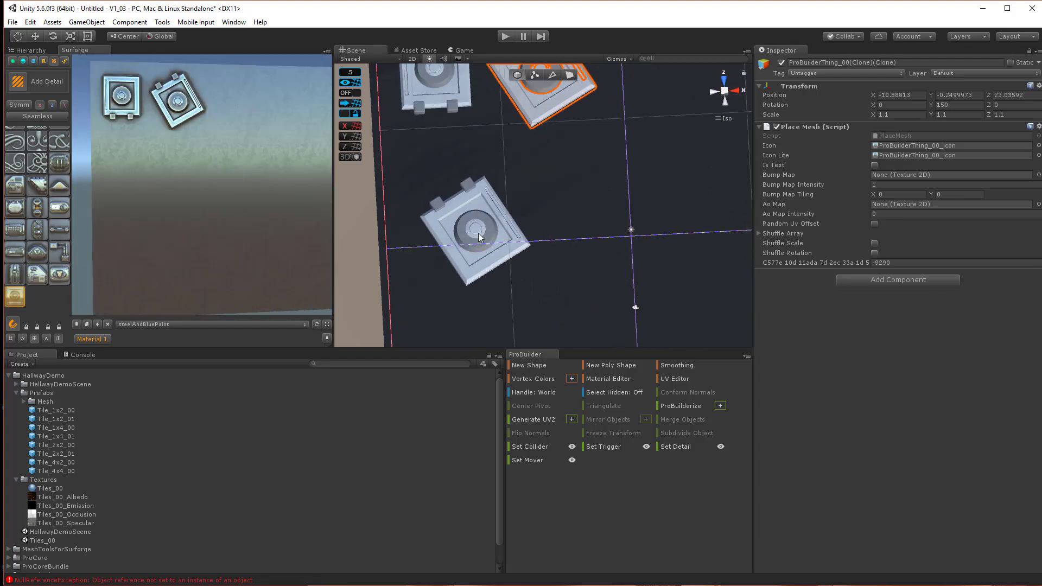
pyautogui.click(476, 230)
pyautogui.click(669, 193)
pyautogui.click(704, 137)
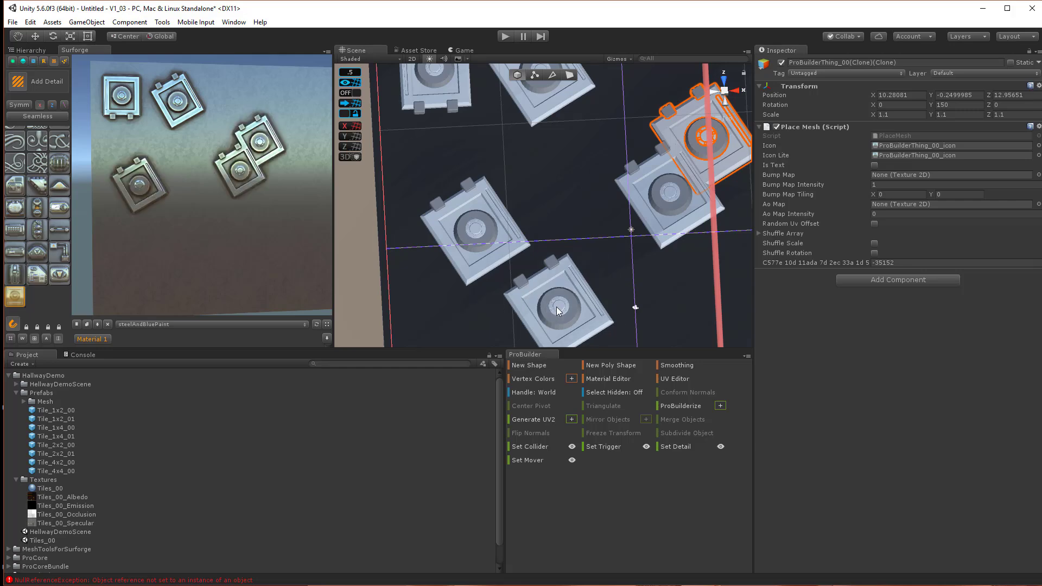